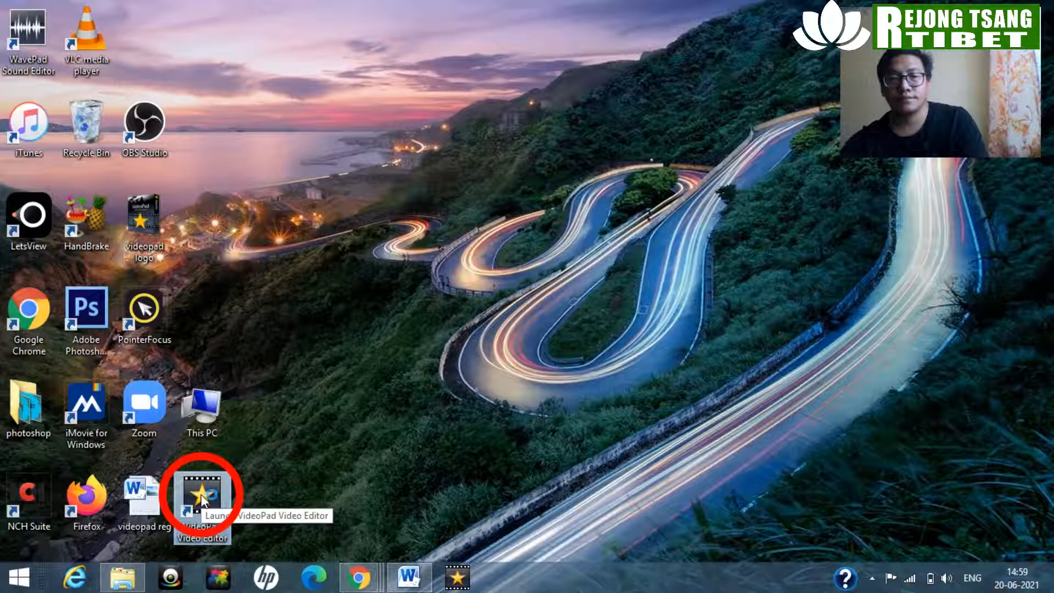
- Launch VideoPad Video Editor and choose to enter a registration code for an existing purchase
double_click(201, 494)
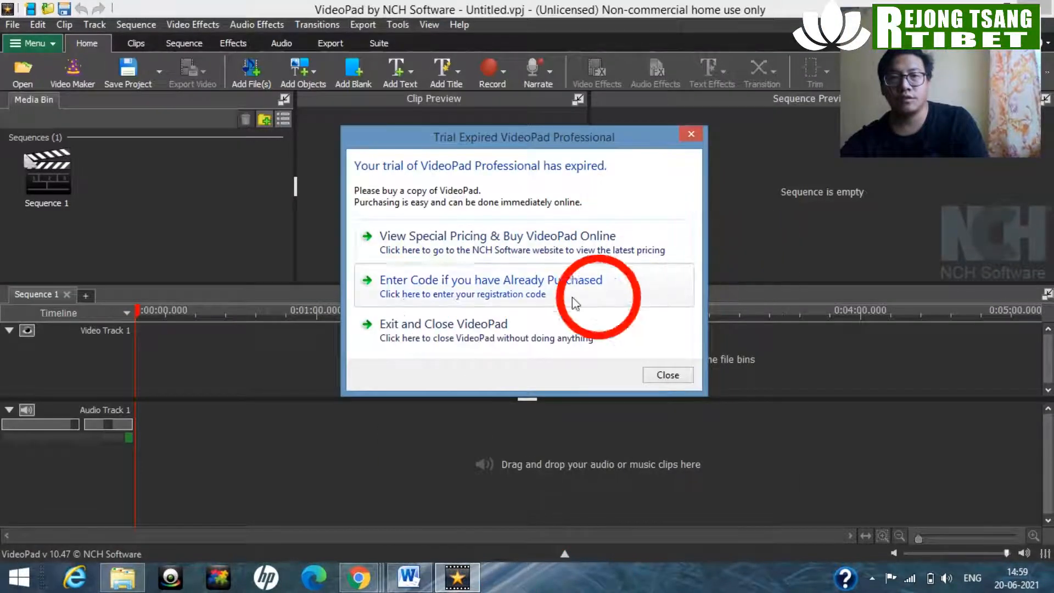
click(427, 295)
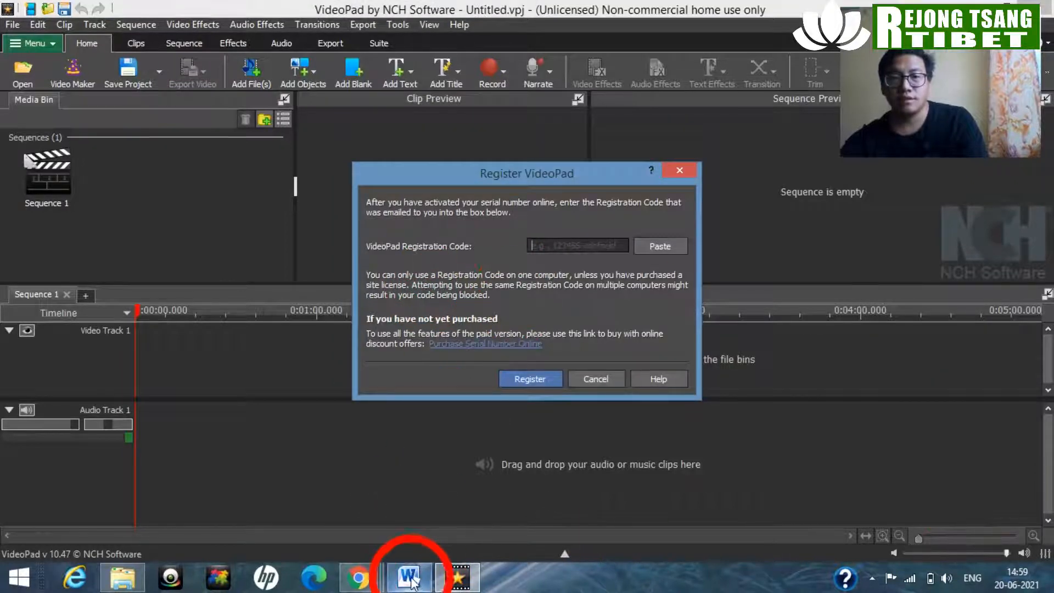
- Switch to the videopad reg document in Word and copy the registration code
click(413, 584)
click(244, 379)
drag(244, 379, 324, 378)
right_click(325, 379)
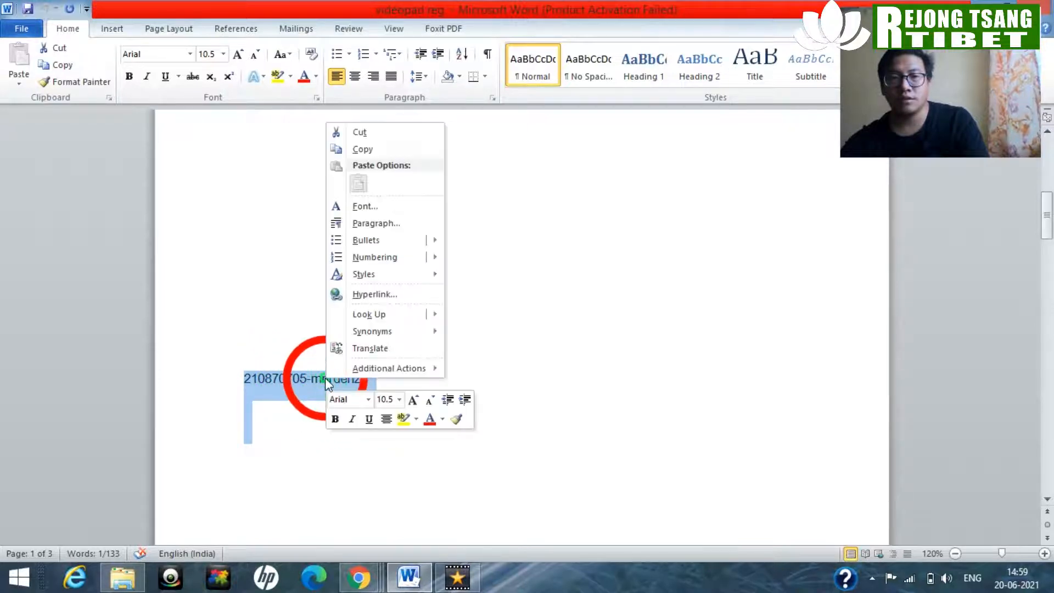
click(356, 154)
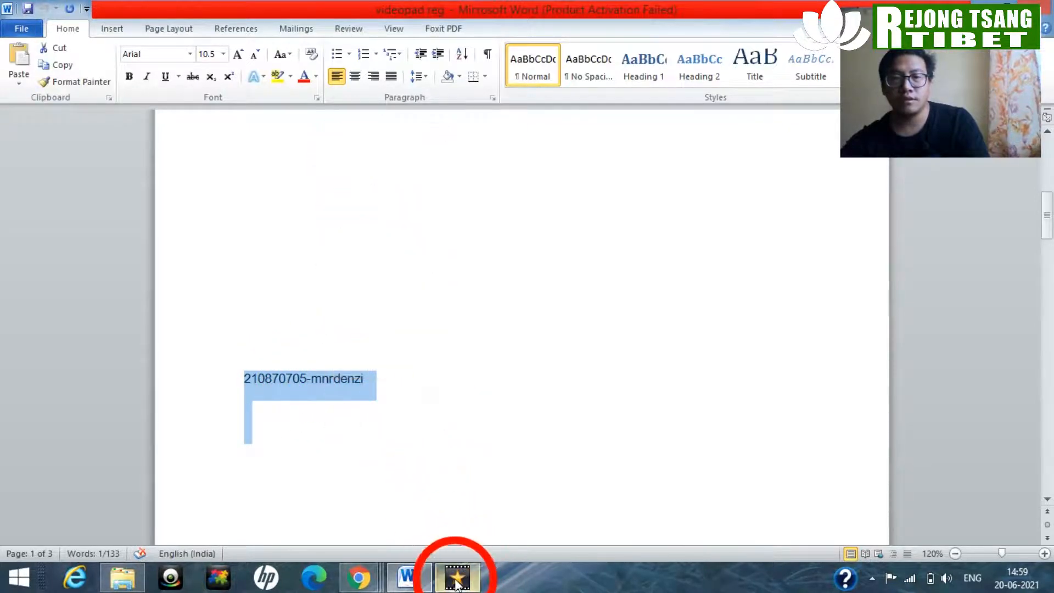
- Switch back to VideoPad, paste the copied code as the VideoPad Registration Code and register the software
click(455, 579)
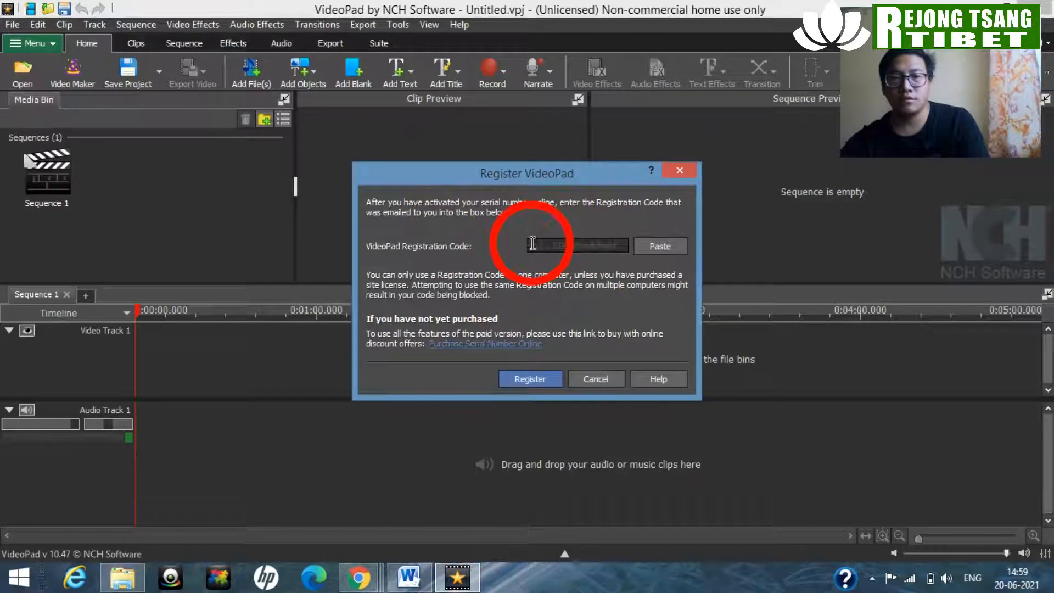
click(660, 245)
click(517, 379)
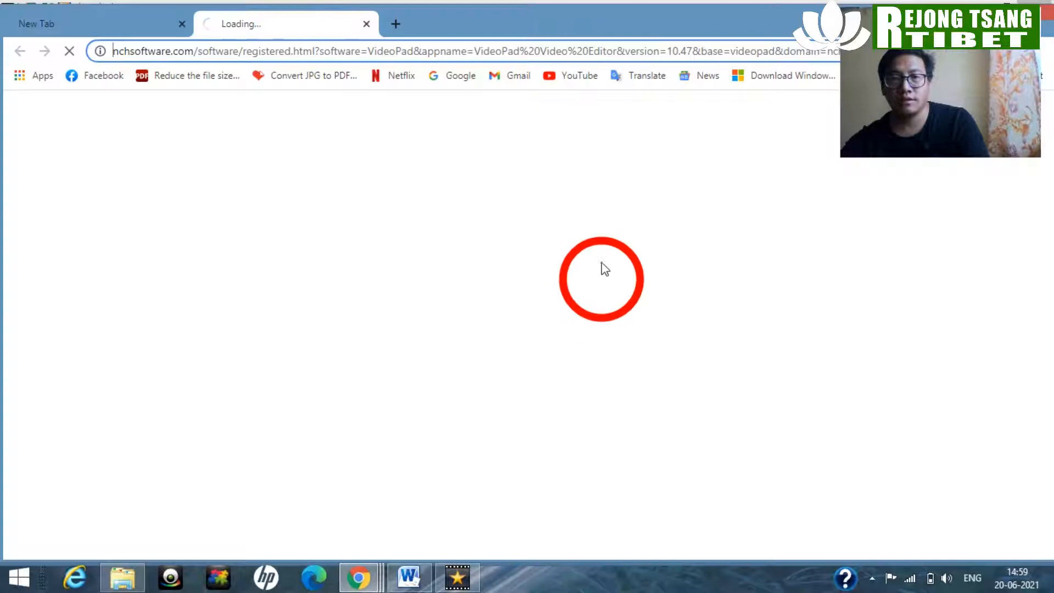
- Return from the browser to VideoPad, postpone the software backup and create a new project
click(465, 583)
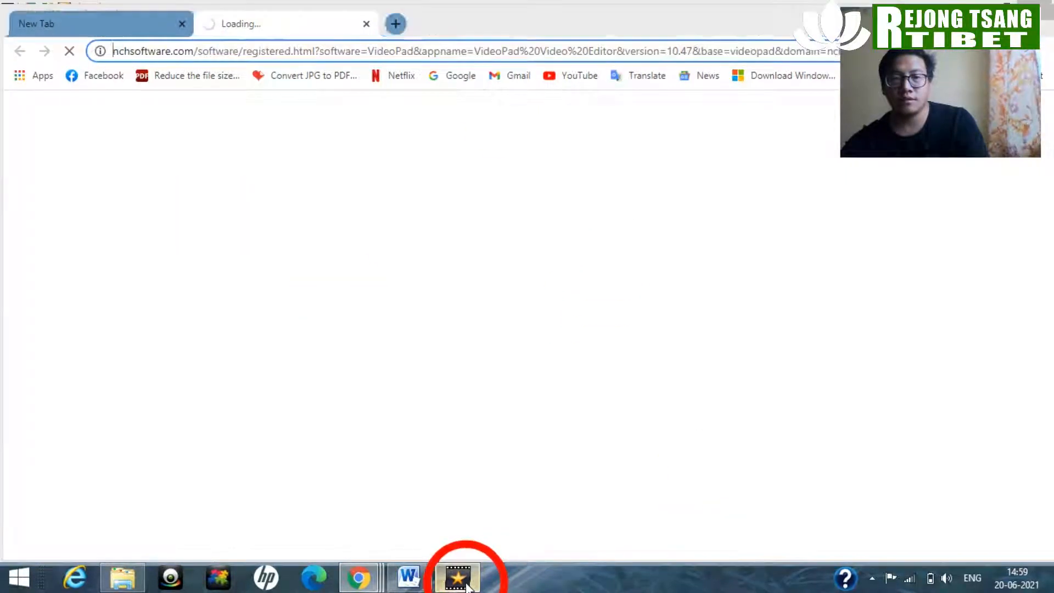
click(625, 294)
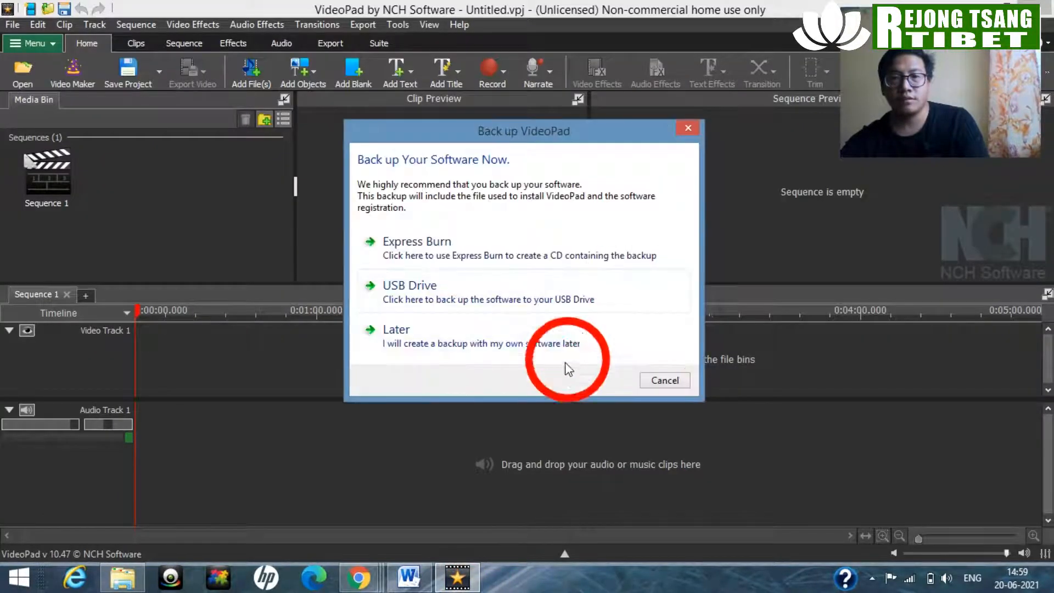
click(427, 335)
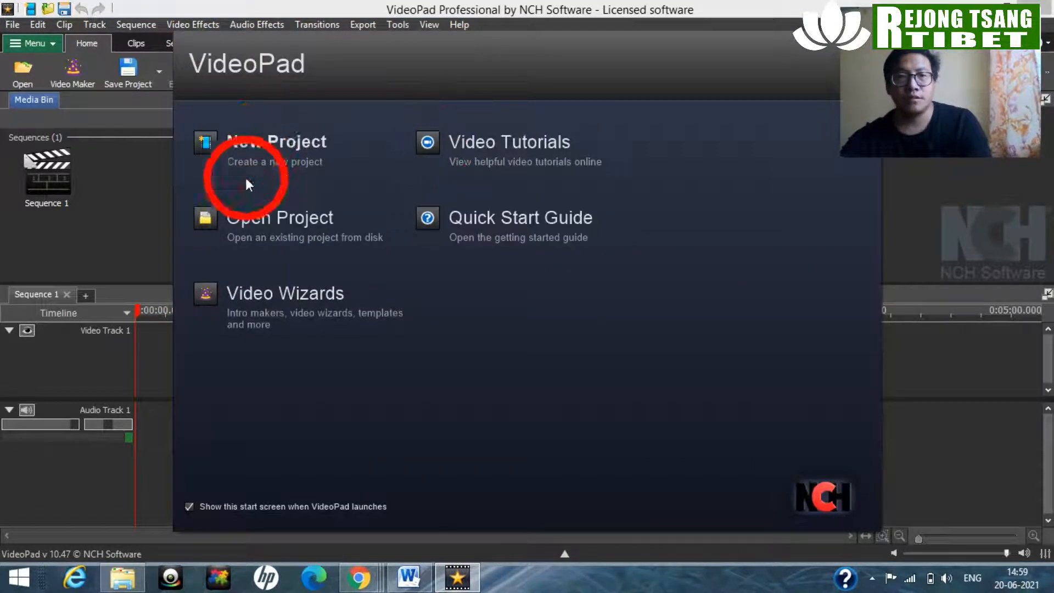
click(249, 141)
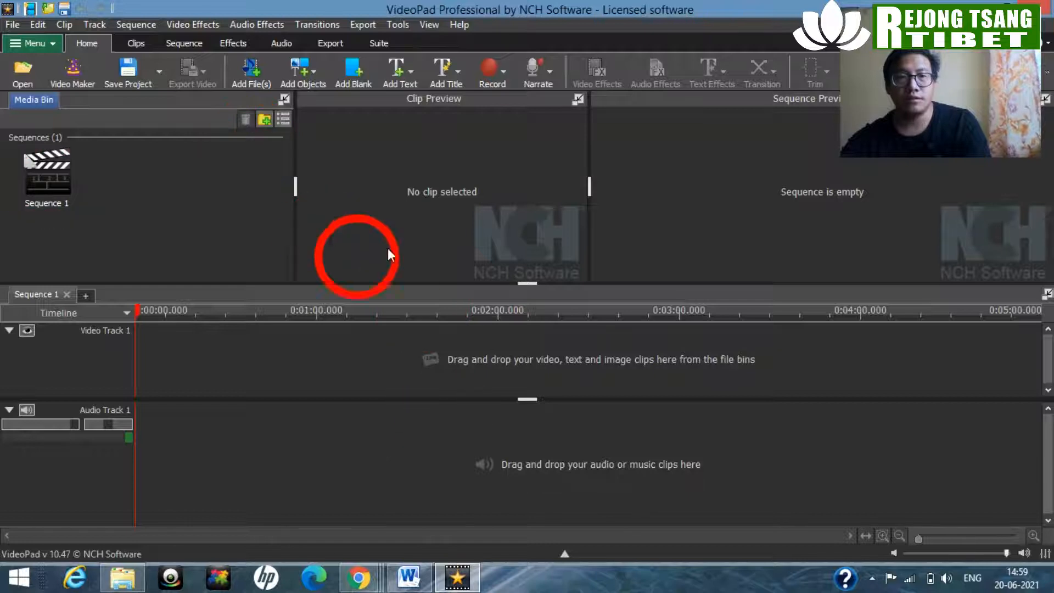
- Import the video "raw vd for test 1" from the Videos folder into the project
click(489, 378)
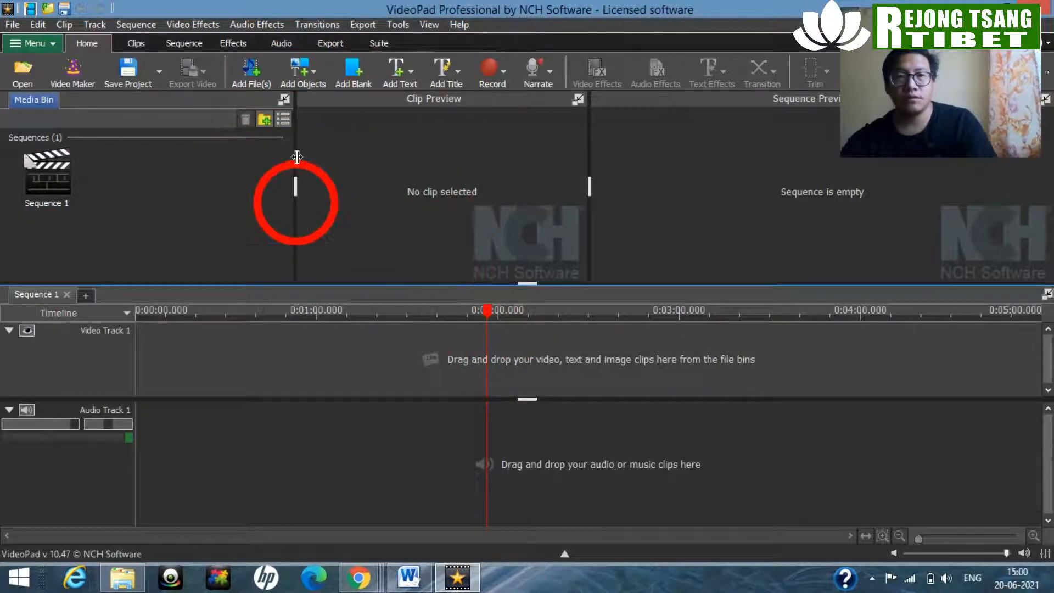
click(248, 71)
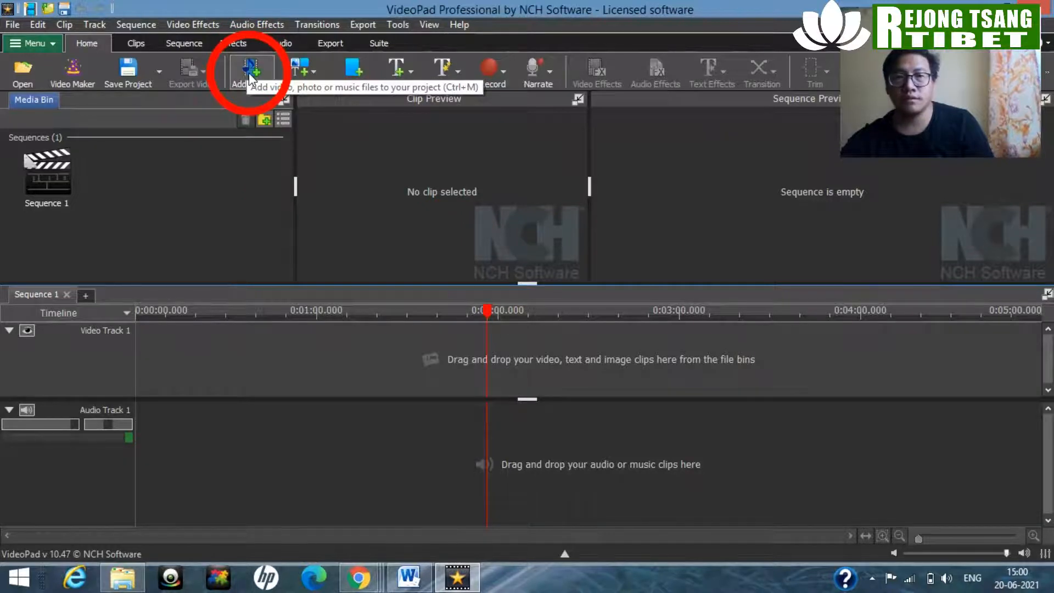
click(248, 74)
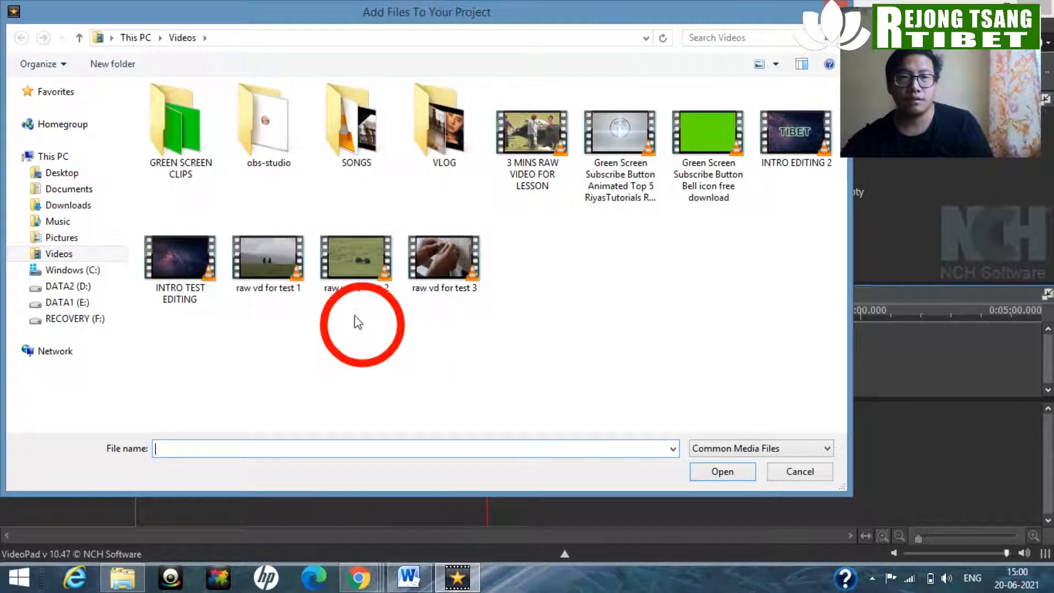
double_click(260, 265)
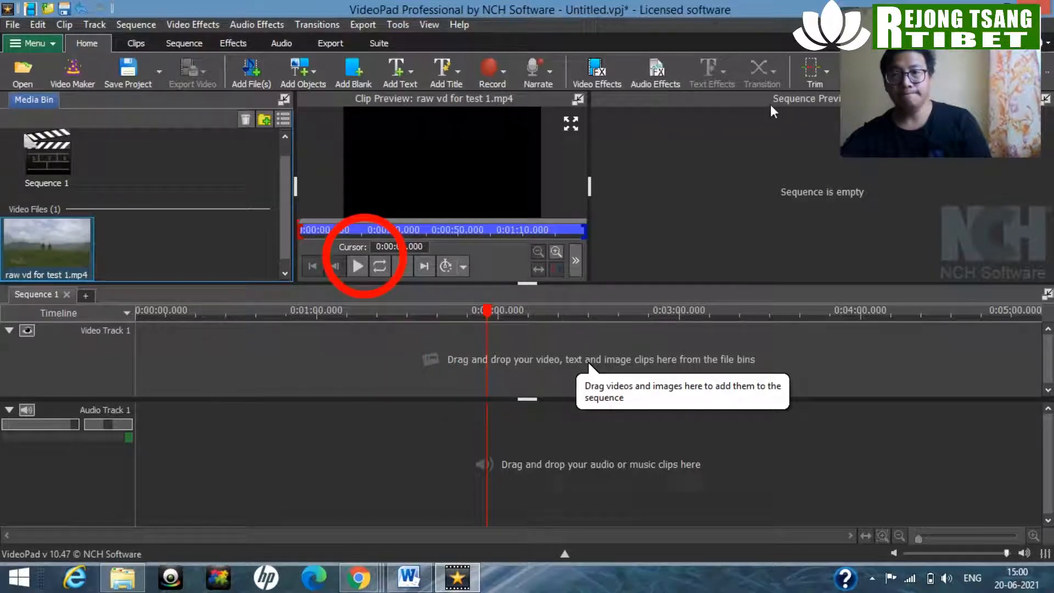
- Place the clip raw vd for test 1.mp4 from the media bin at the start of Video Track 1
drag(964, 65, 933, 384)
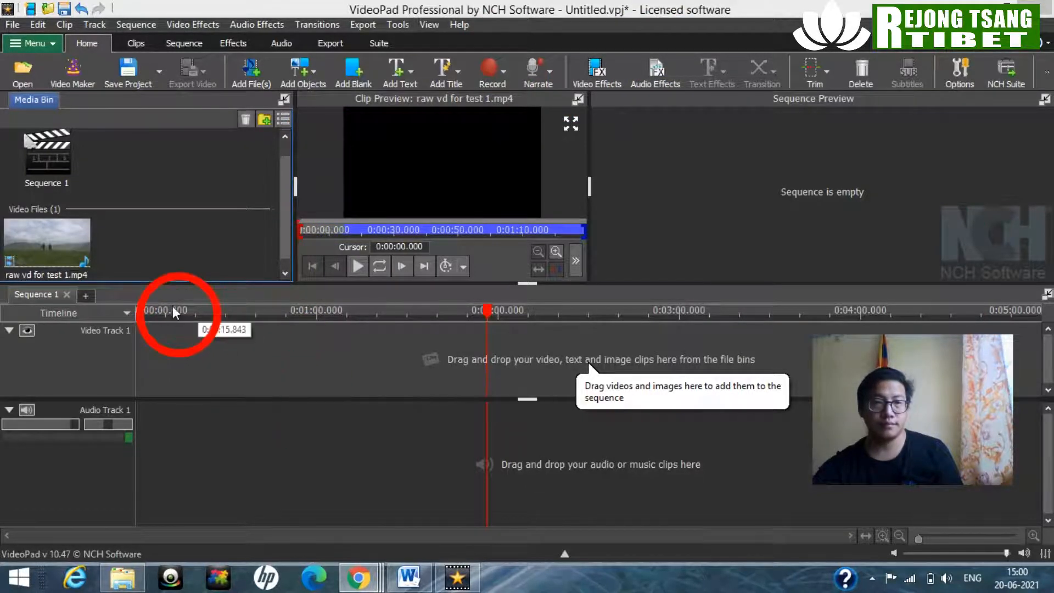
click(61, 245)
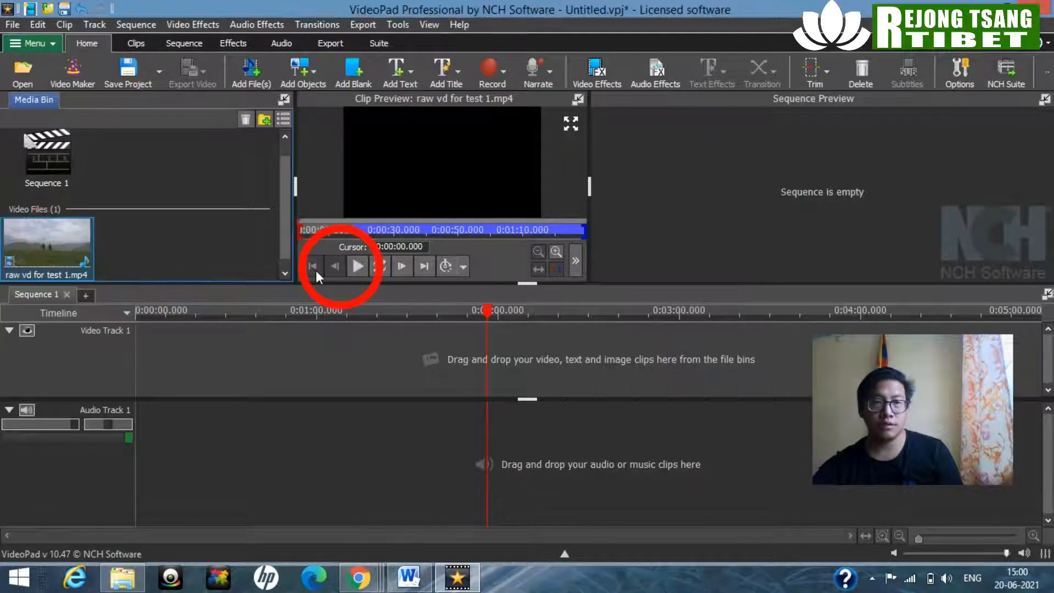
drag(12, 239, 250, 382)
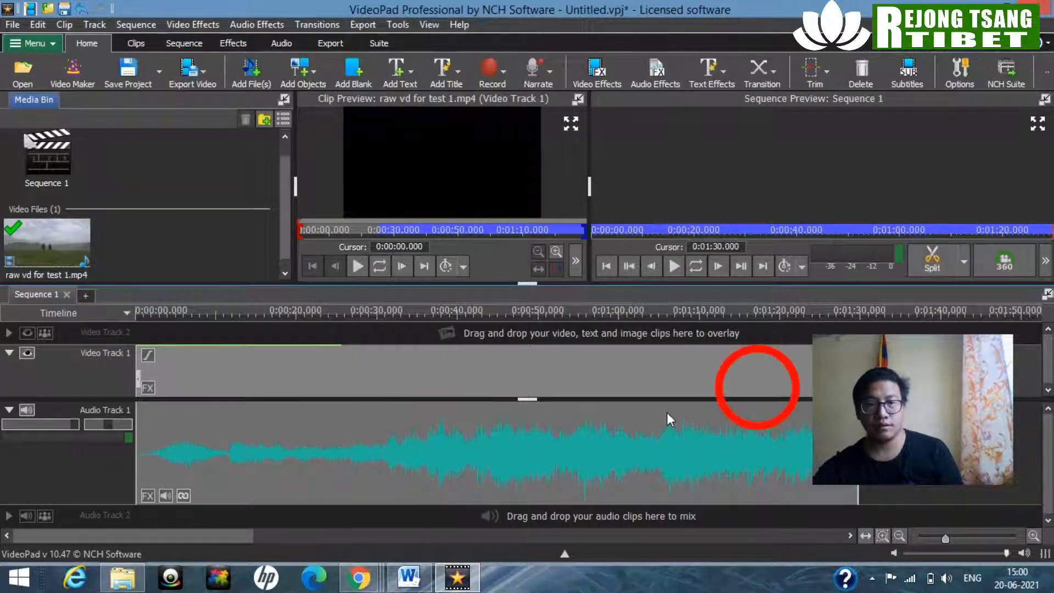
drag(933, 387, 973, 291)
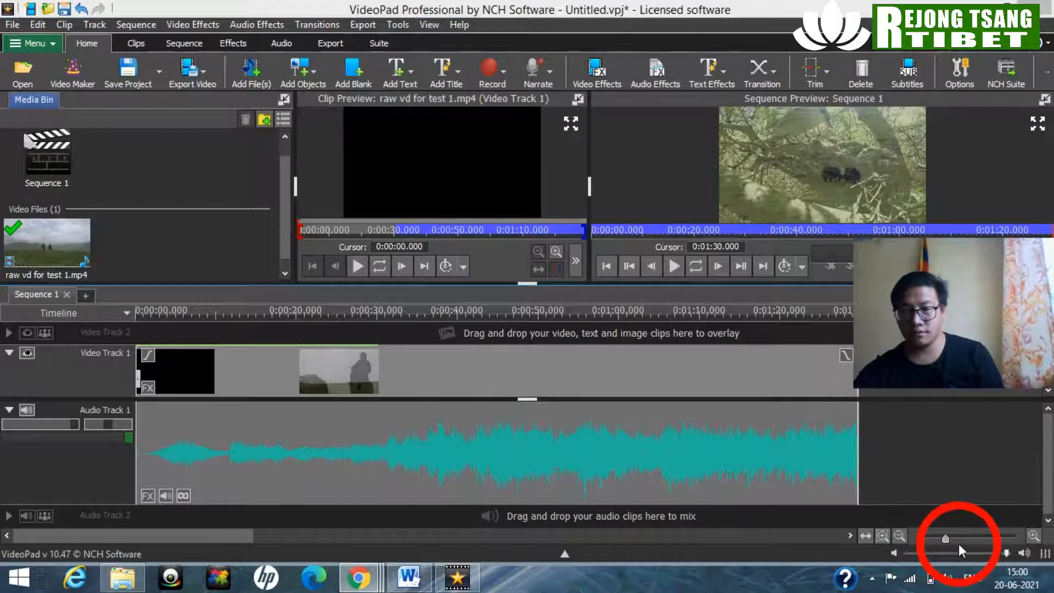
- Split the clip on Video Track 1 at 0:00:23.740
mouse_move(944, 535)
mouse_down()
mouse_move(905, 539)
mouse_move(934, 545)
mouse_up()
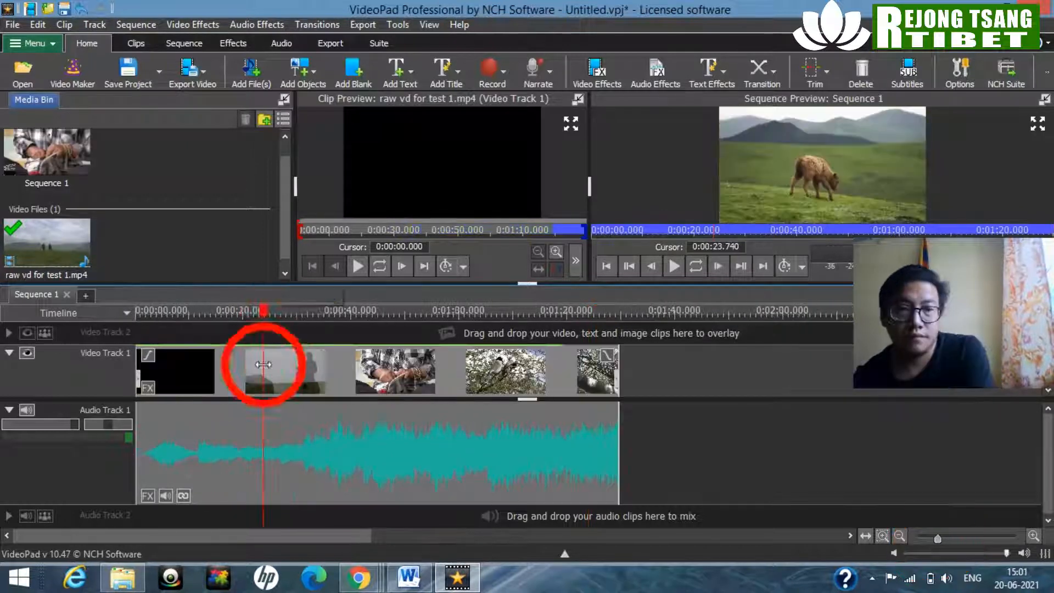
mouse_move(291, 300)
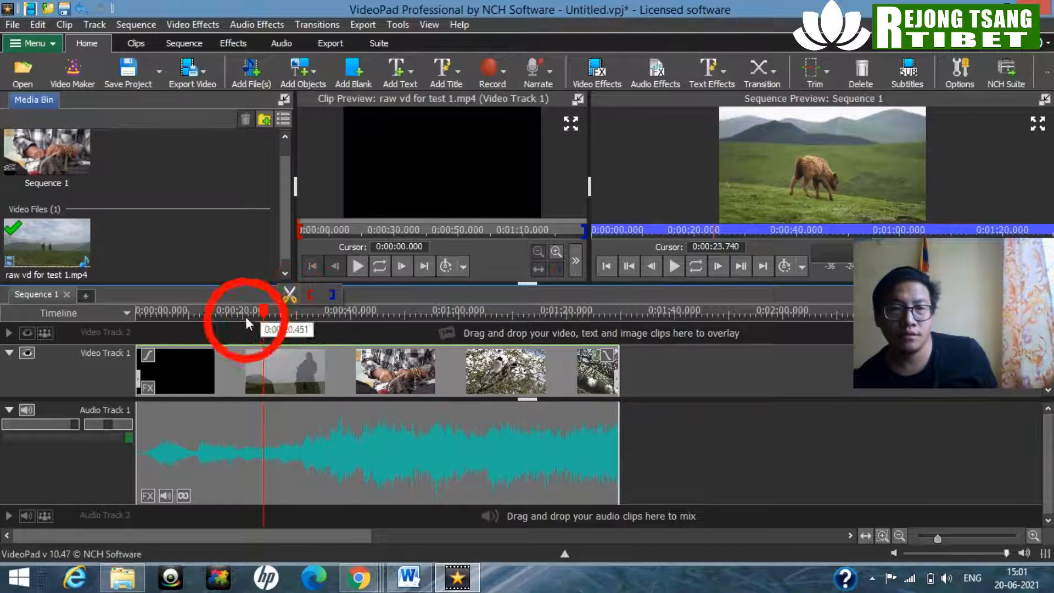
click(291, 295)
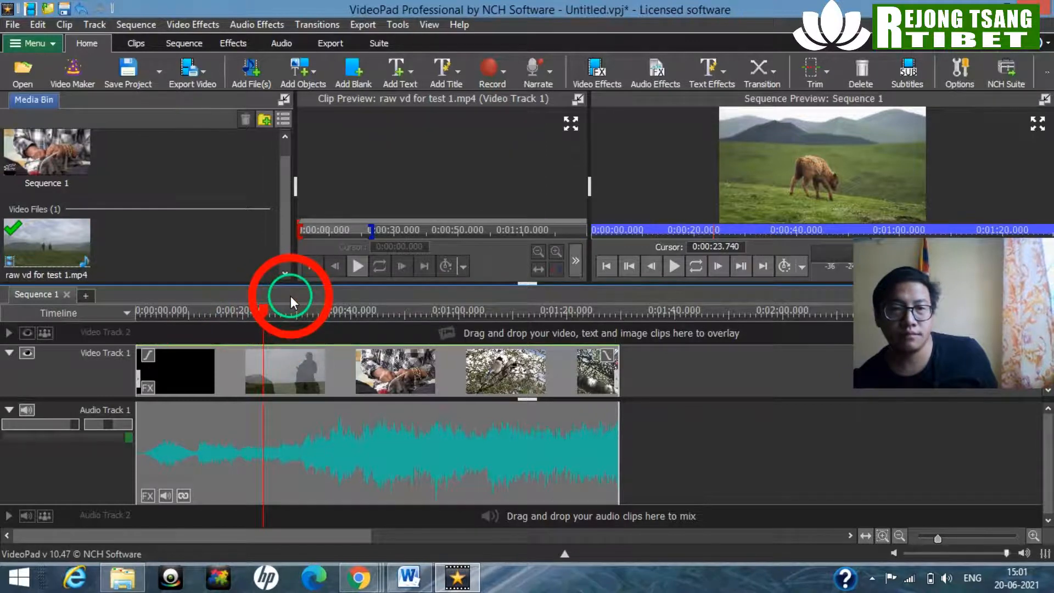
- Delete the clip part before the split and move the remaining part to the start of the track
right_click(191, 363)
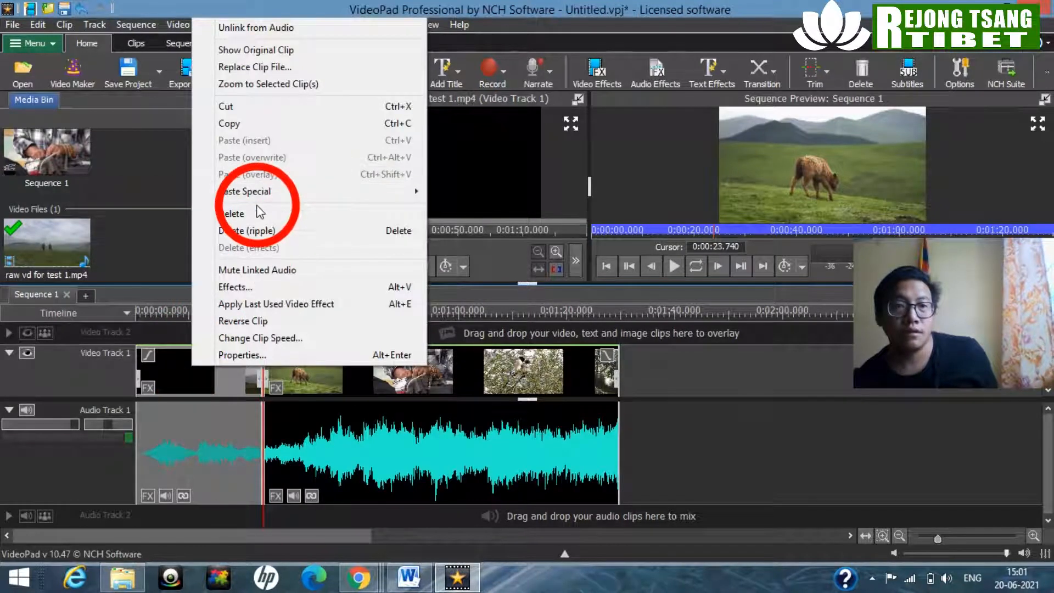
click(241, 214)
drag(449, 384, 320, 404)
- Split the remaining clip at 0:00:14.444 and delete the part after the split
drag(262, 324, 216, 380)
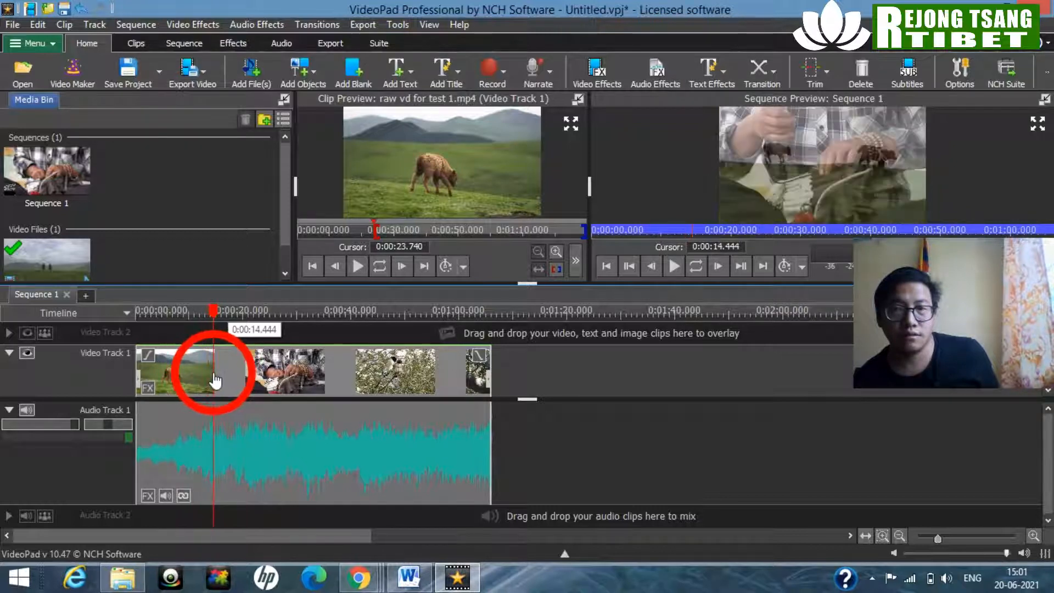
click(229, 295)
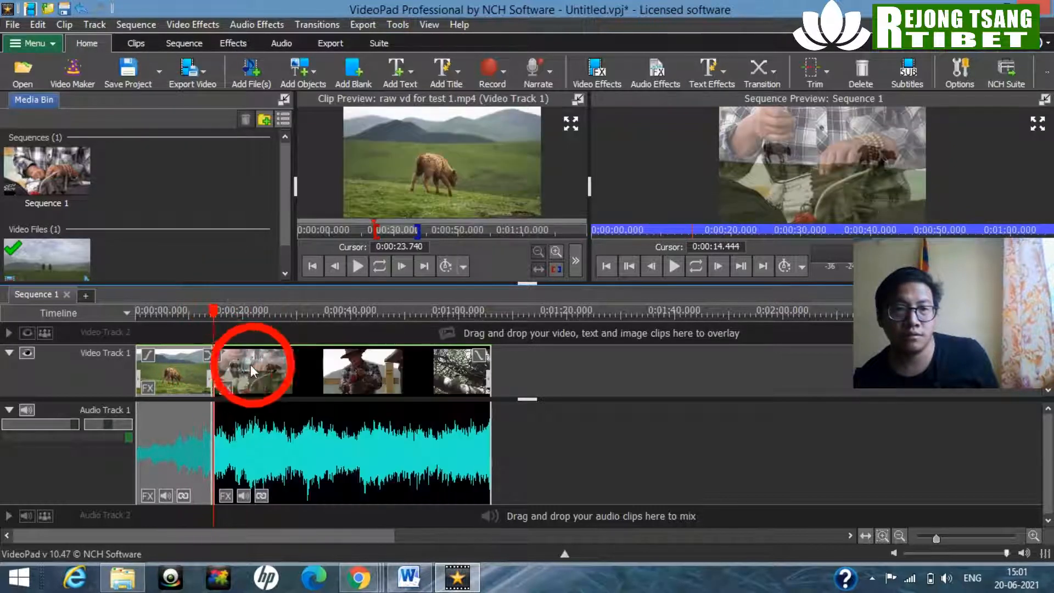
drag(218, 308, 318, 377)
click(390, 386)
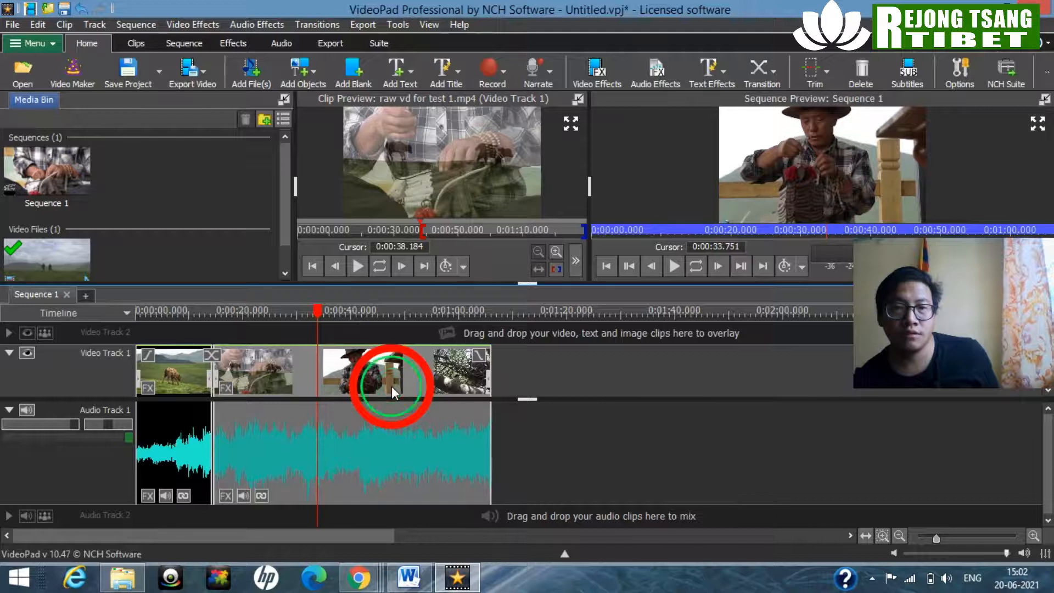
right_click(391, 386)
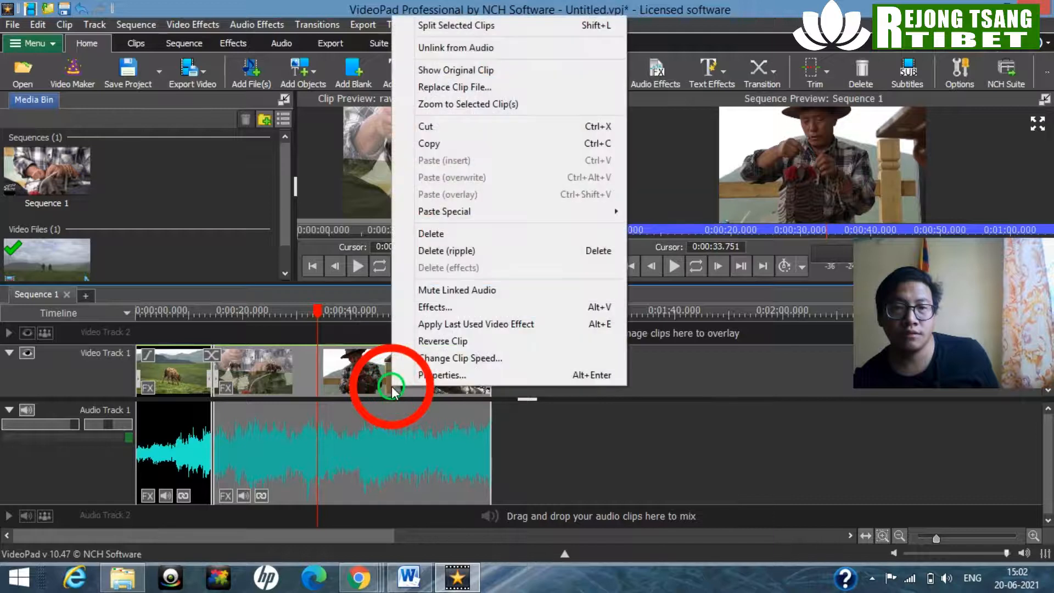
click(433, 235)
click(305, 364)
click(493, 442)
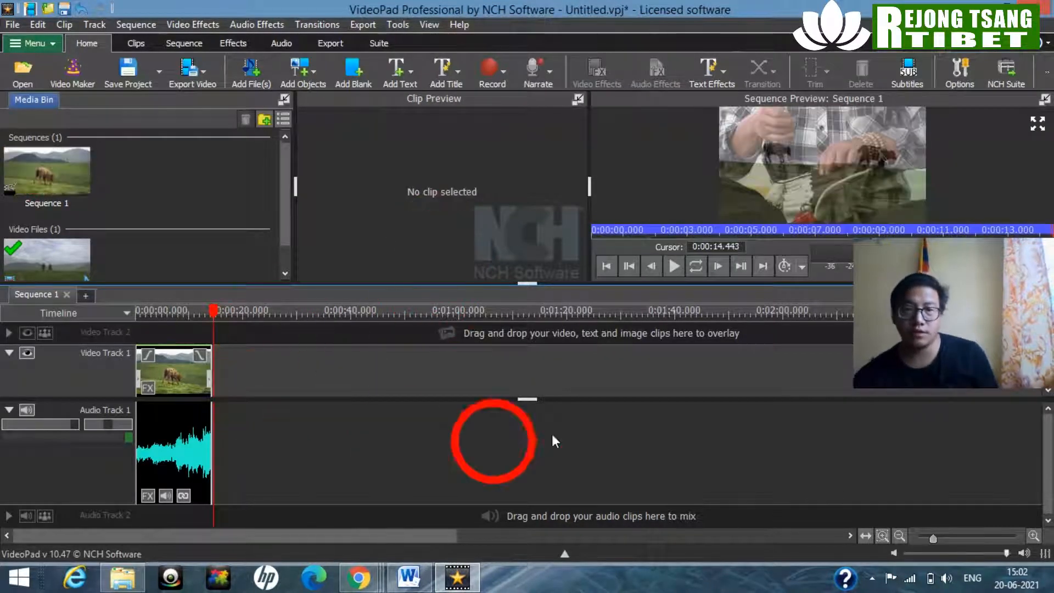
- Select the clip on Video Track 1 and scrub the timeline cursor to about 0:00:10.235
drag(934, 541, 979, 555)
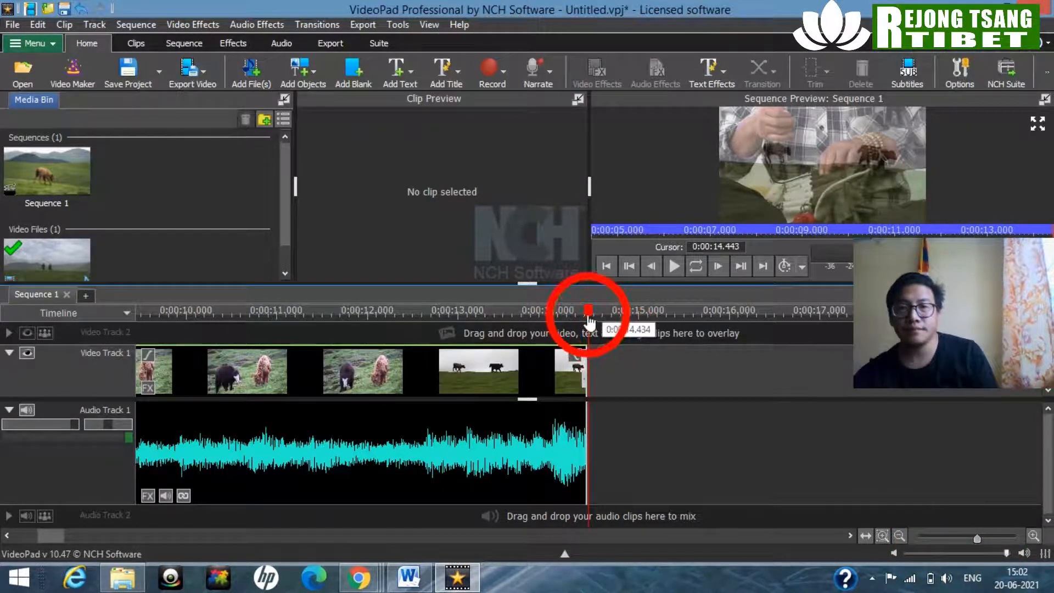
drag(553, 335, 263, 364)
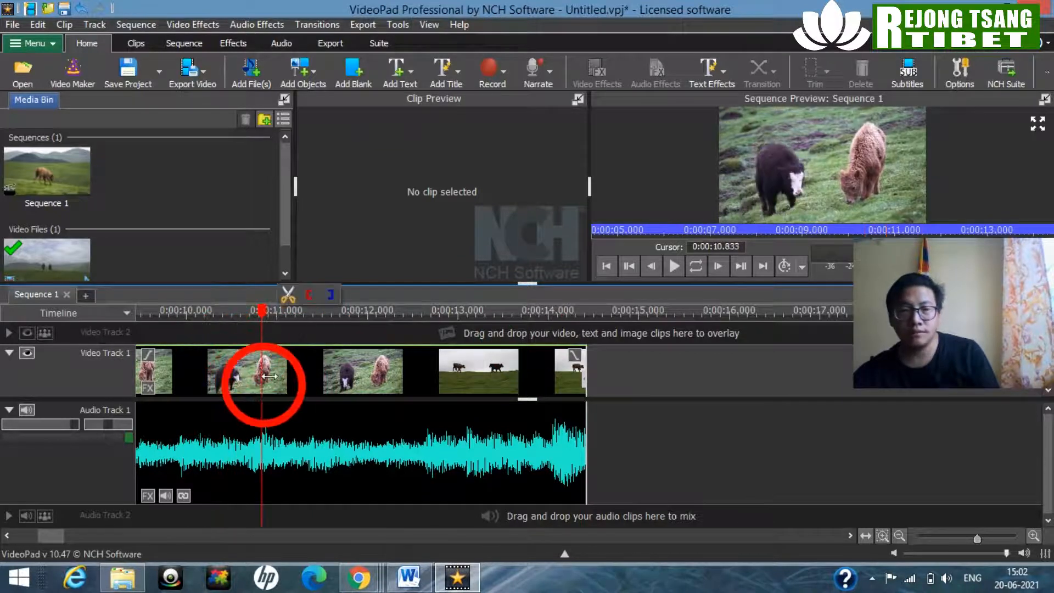
click(323, 371)
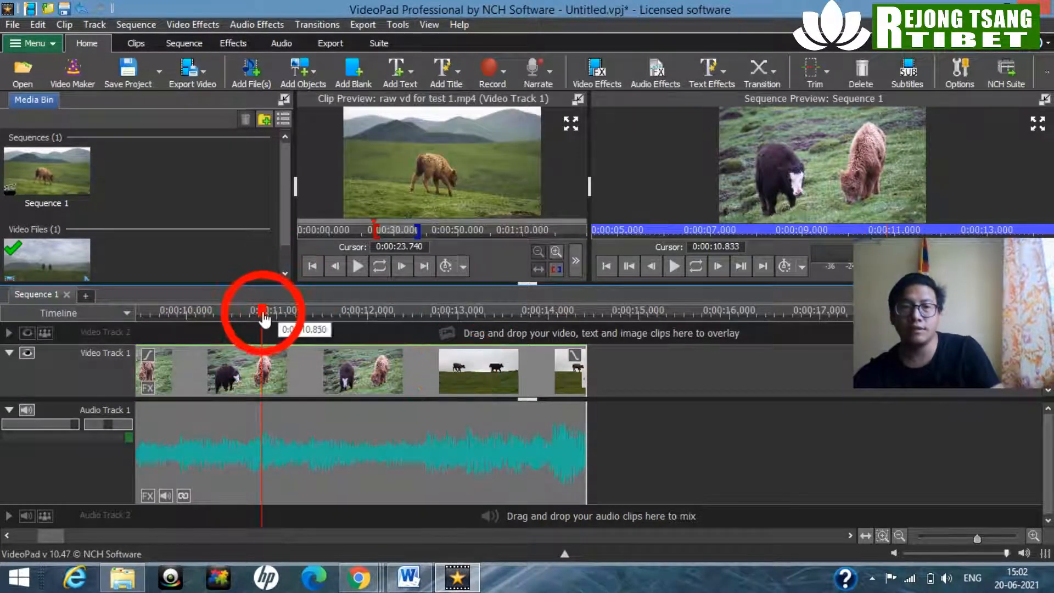
drag(261, 316, 192, 345)
mouse_move(361, 383)
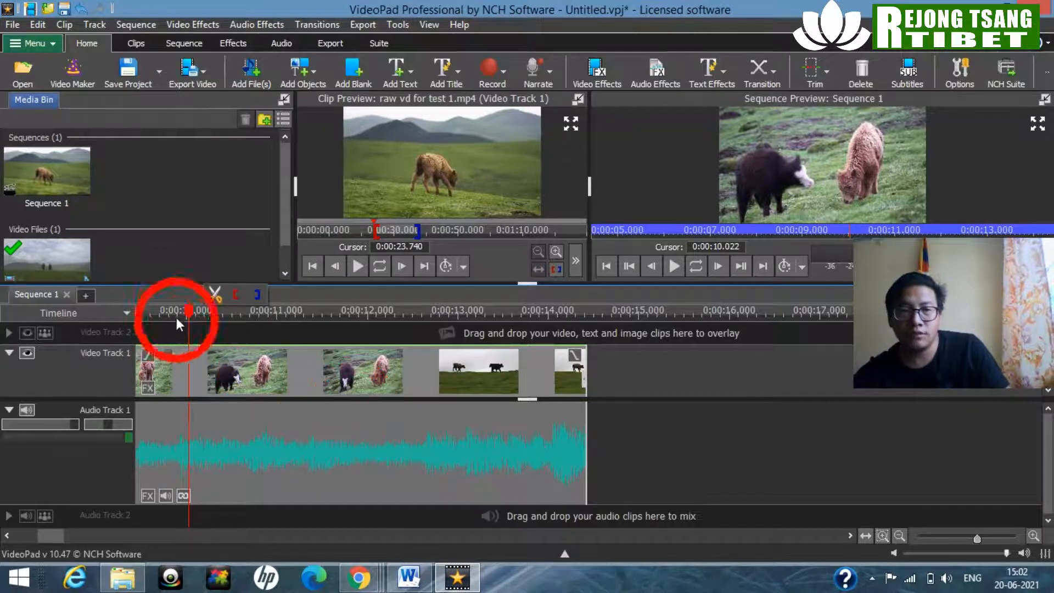
drag(190, 324, 237, 370)
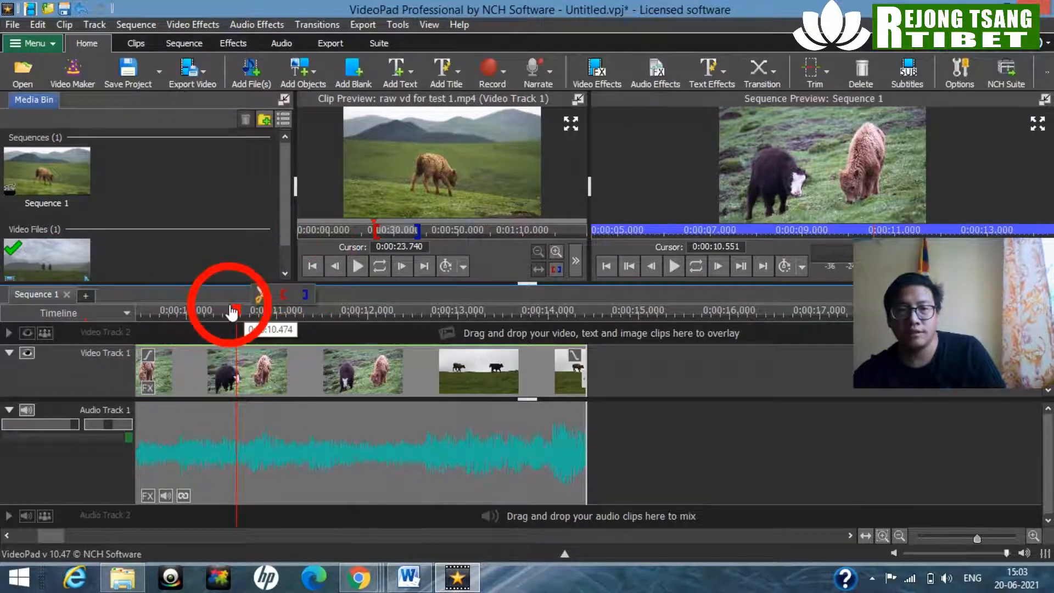
drag(232, 318, 210, 350)
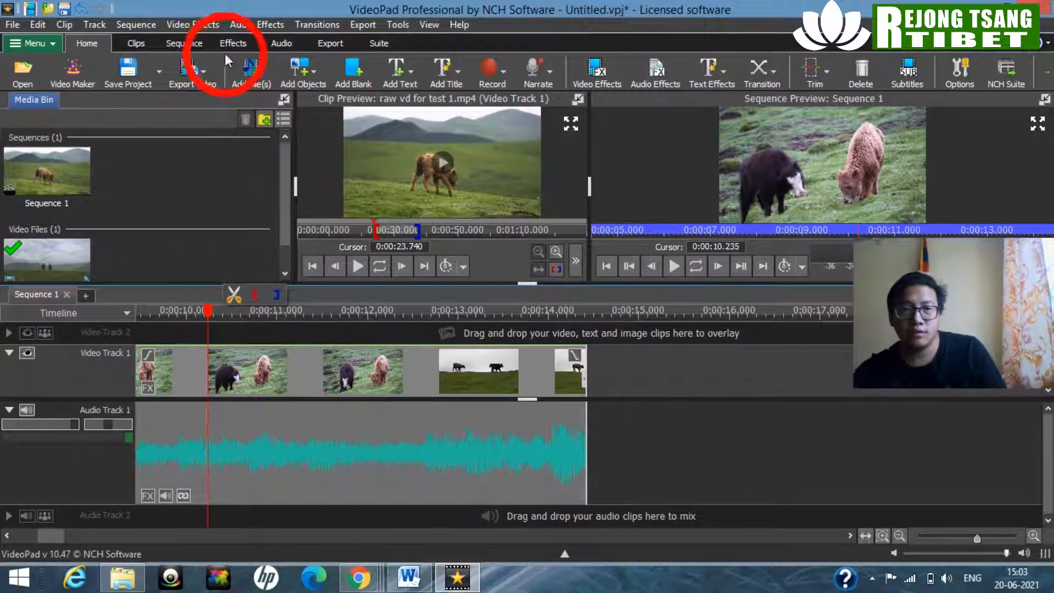
- Import the video "Green Screen Subscribe Button Bell icon free download" from the Videos folder
click(248, 77)
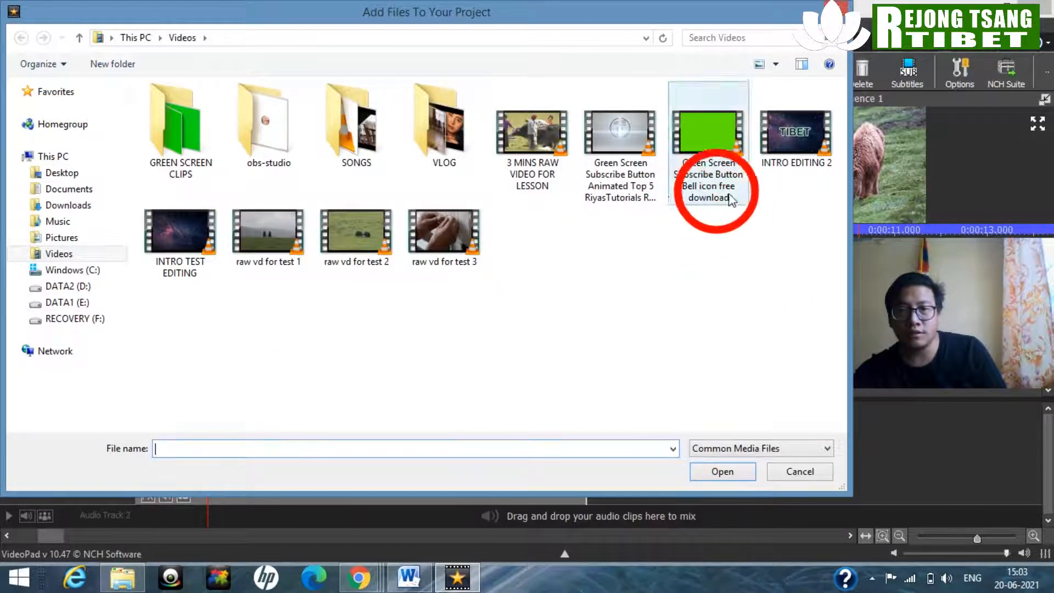
double_click(703, 136)
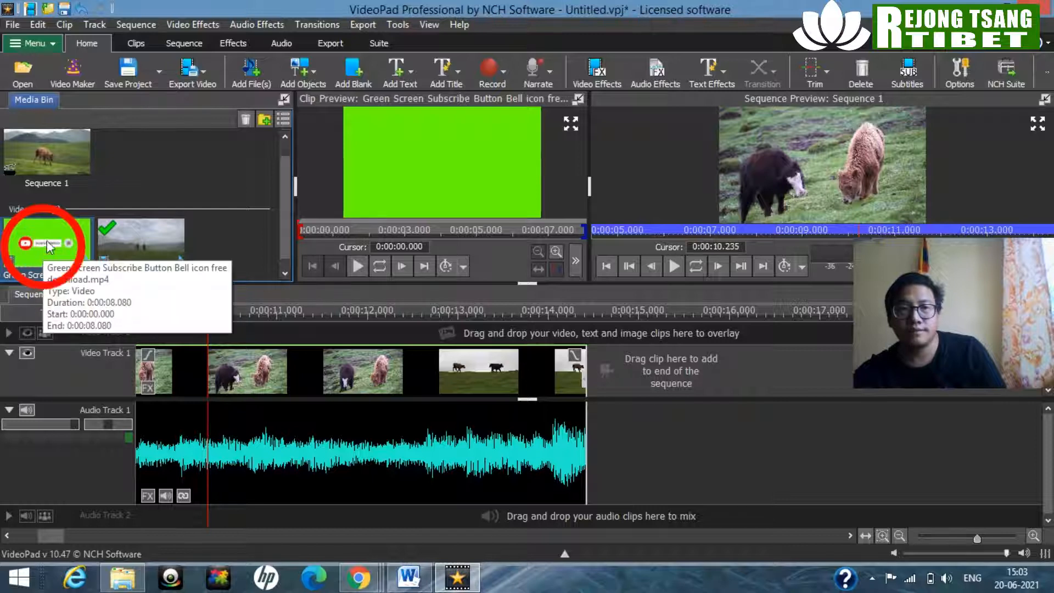
- Preview the green screen subscribe clip and overlay it on the sequence with the timeline cursor at 0:00:10.133
click(357, 267)
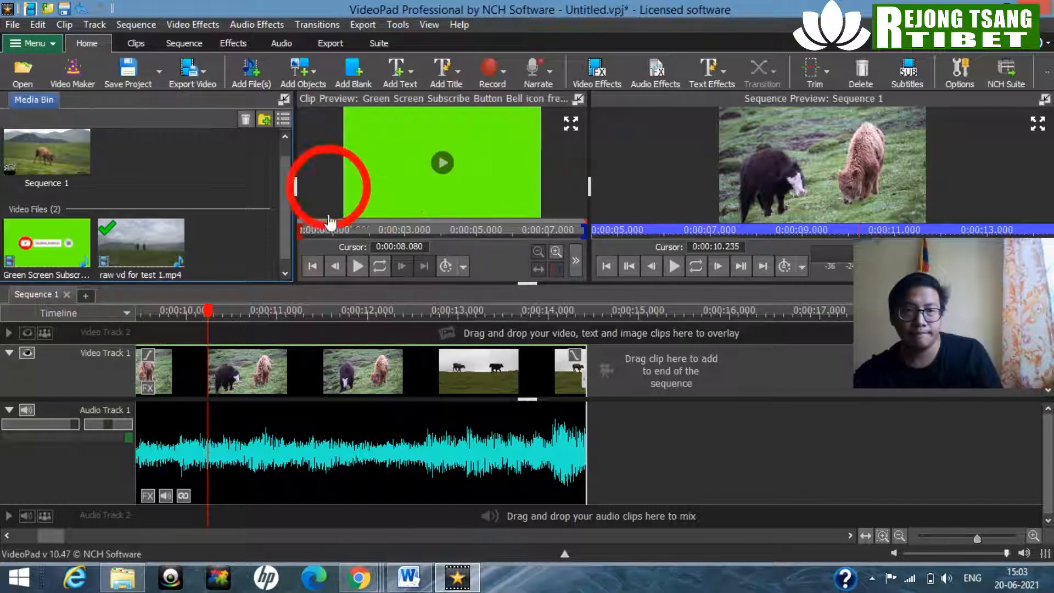
mouse_move(208, 316)
mouse_down()
mouse_move(219, 313)
mouse_move(198, 313)
mouse_up()
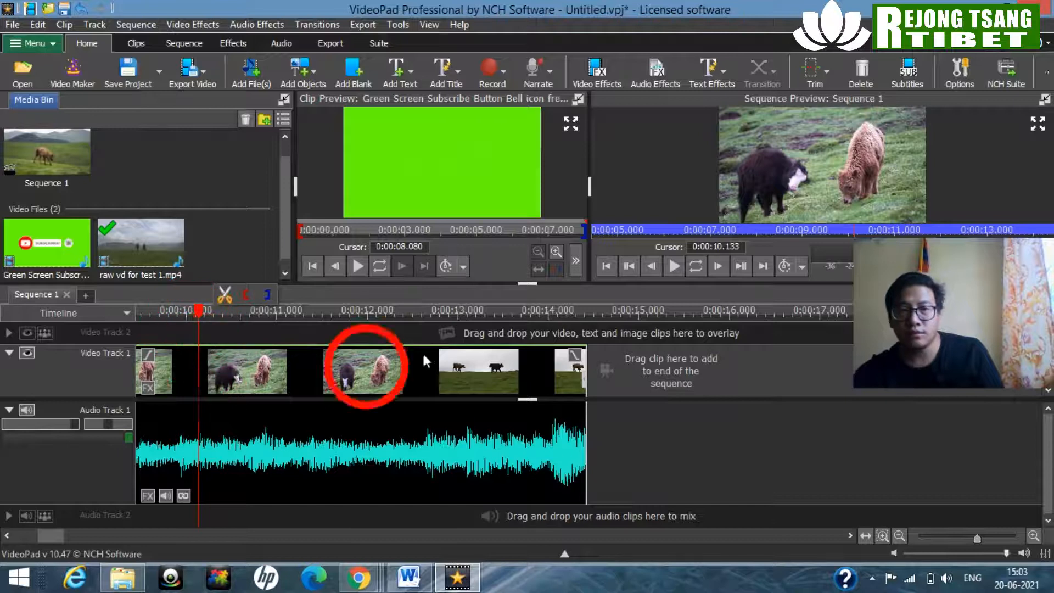
click(575, 260)
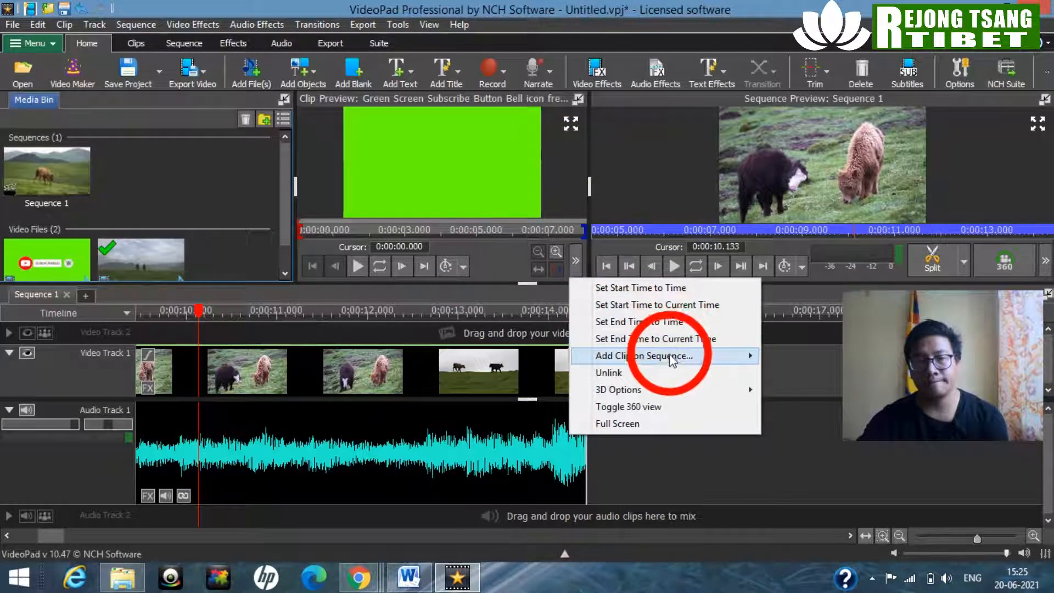
mouse_move(609, 358)
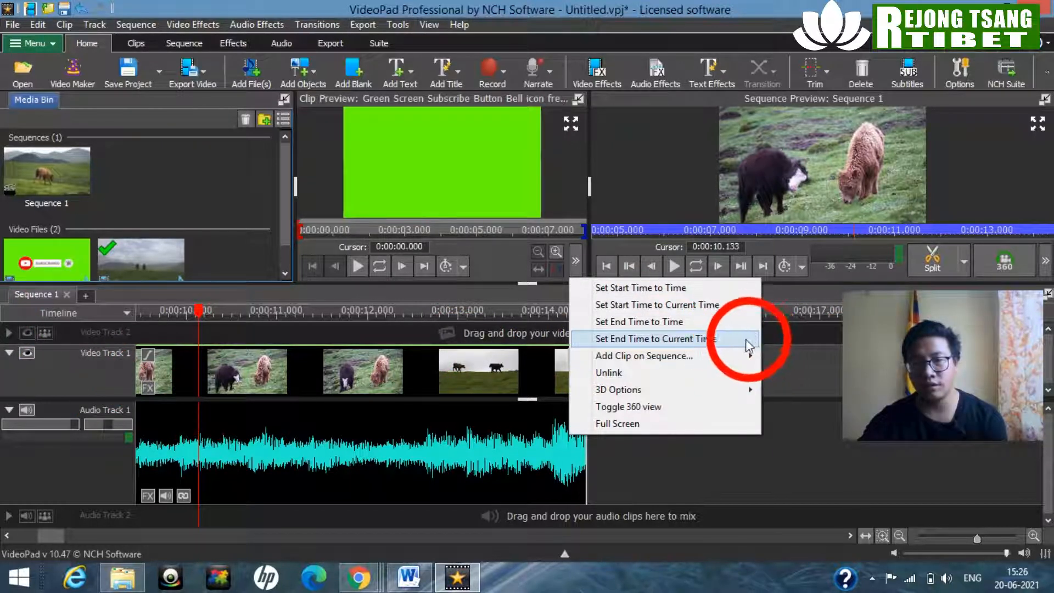
mouse_move(736, 355)
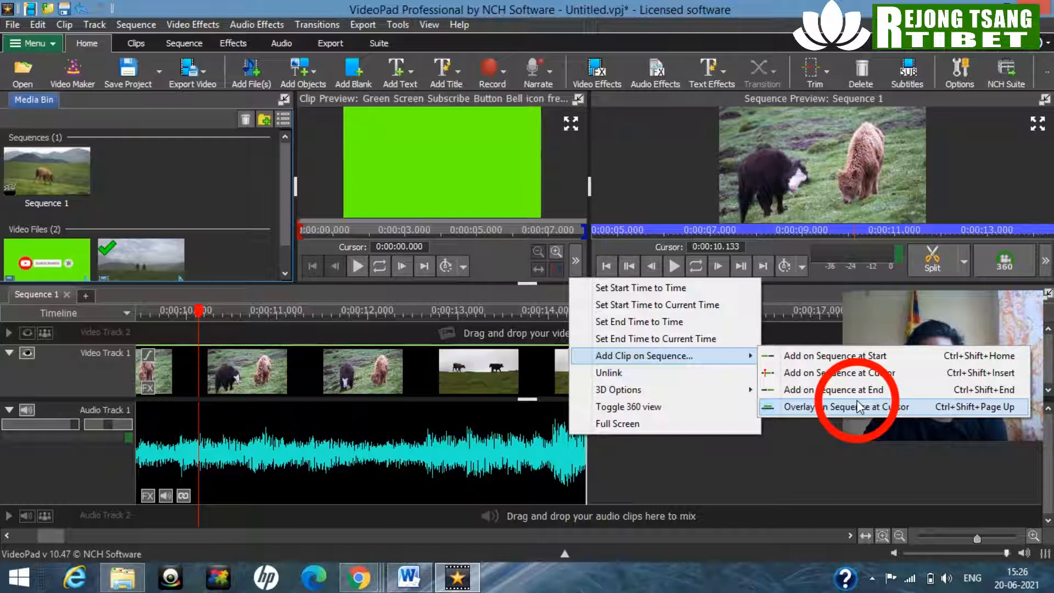
click(800, 408)
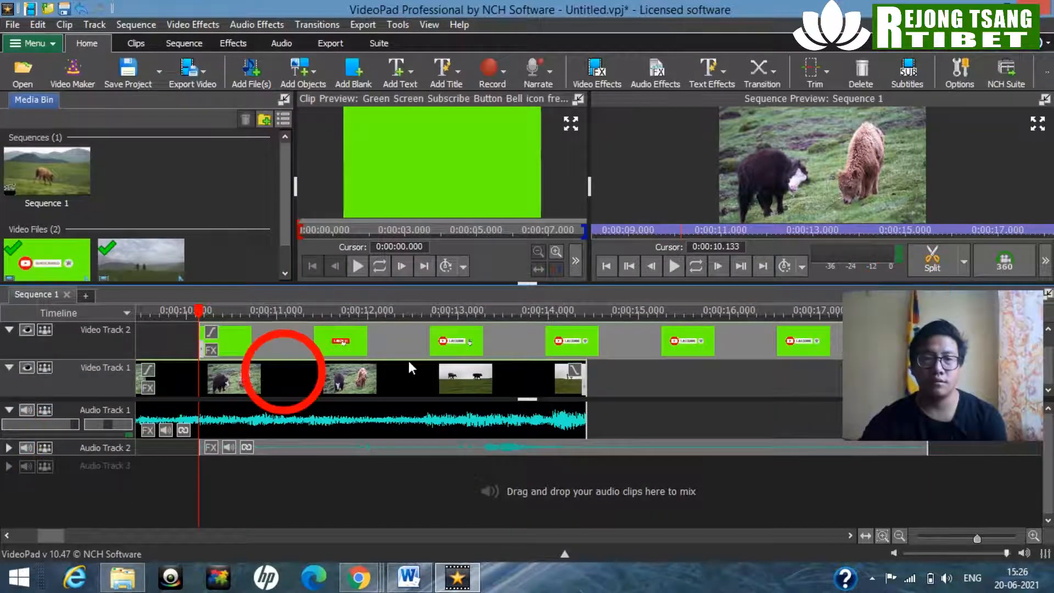
- Move the green screen clip on Video Track 2 earlier so its end lines up with the end of the Video Track 1 clip
mouse_move(1031, 316)
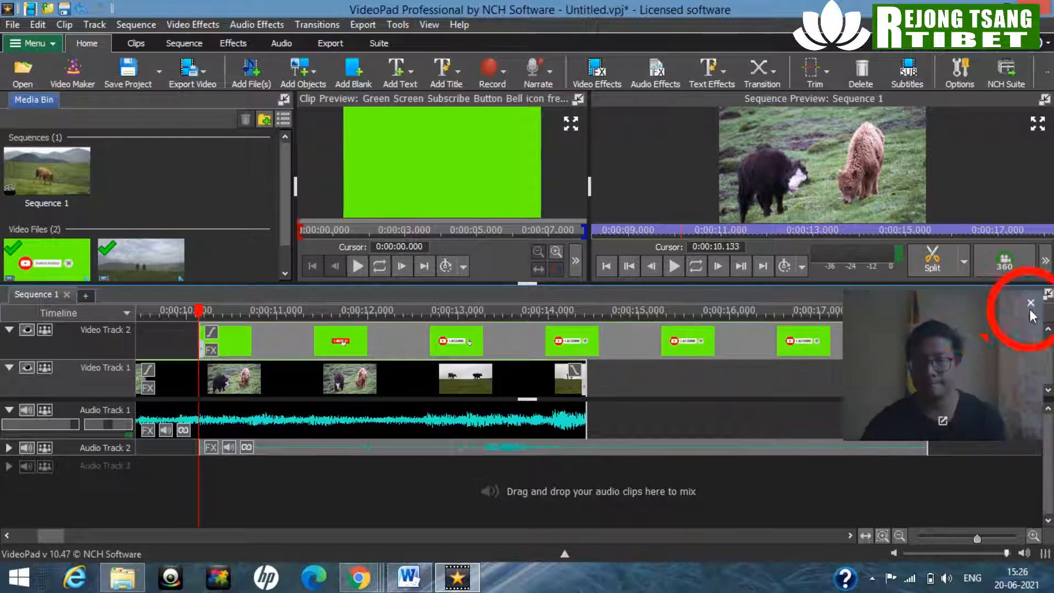
drag(980, 373, 983, 168)
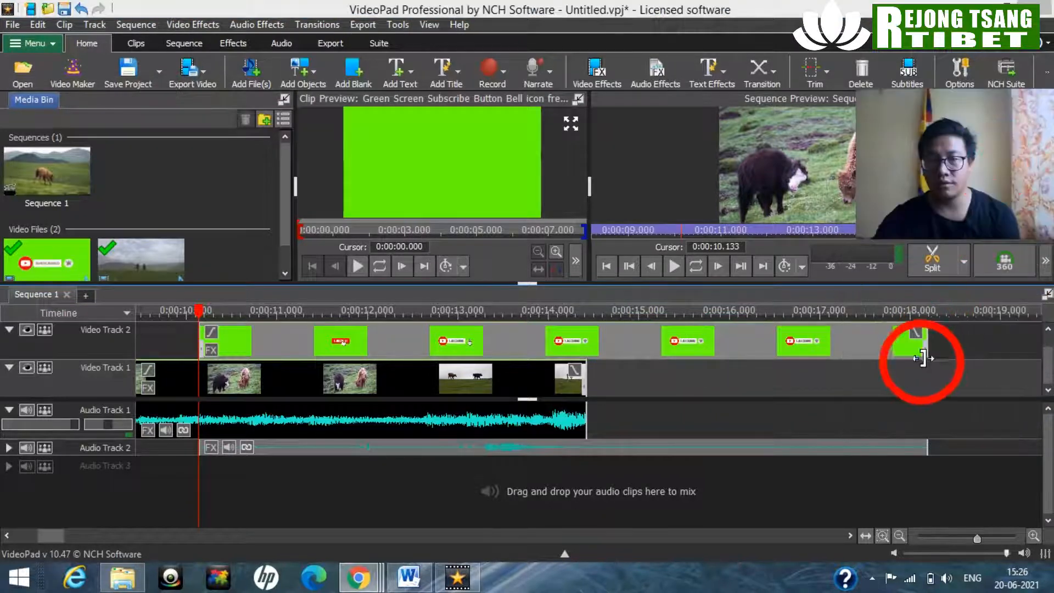
drag(511, 340, 454, 353)
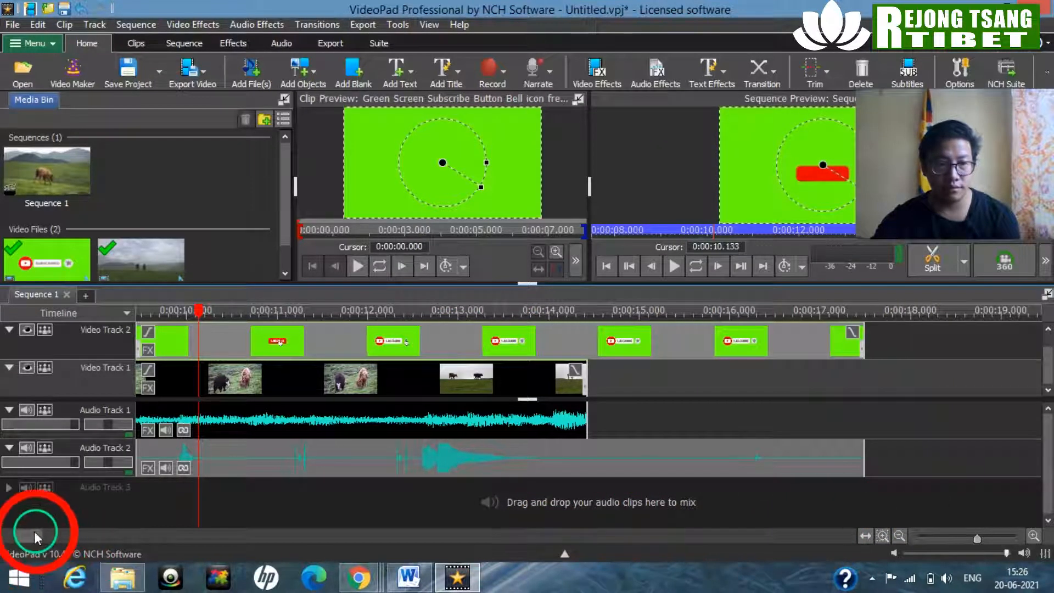
click(10, 536)
drag(976, 538, 926, 543)
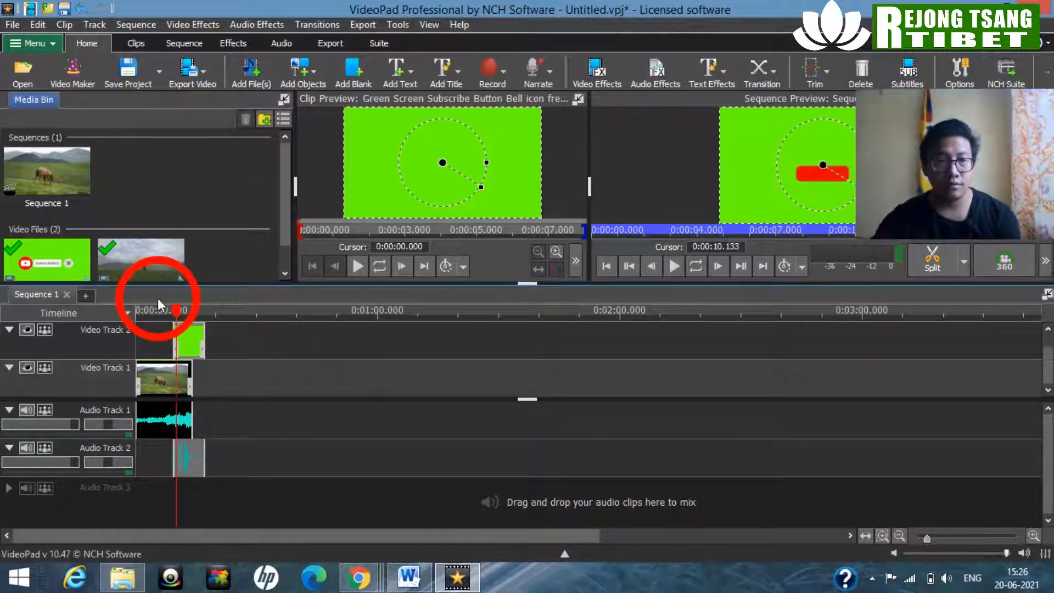
drag(189, 334, 177, 341)
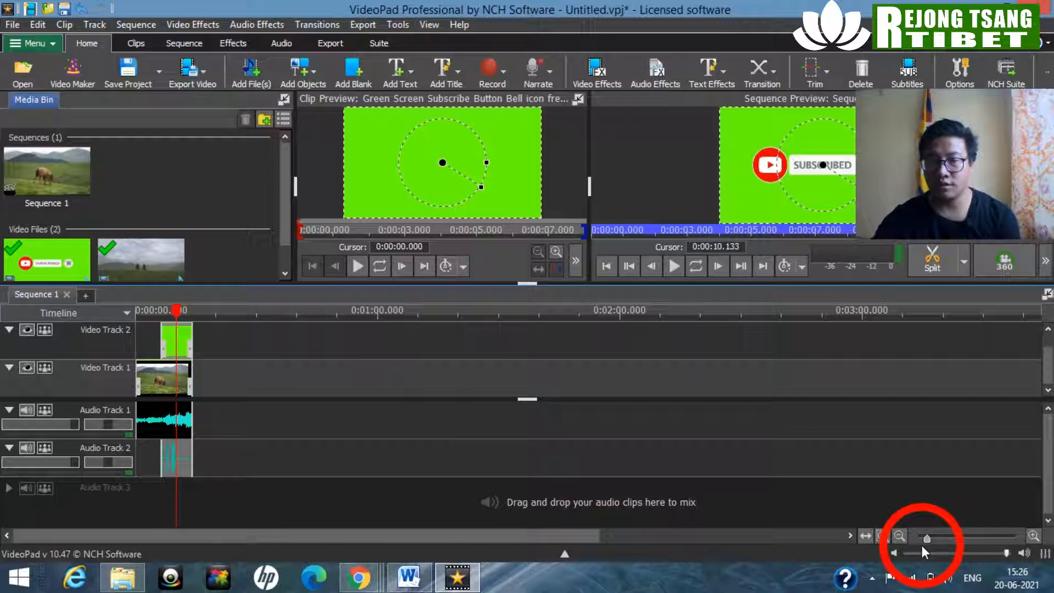
drag(925, 538, 957, 538)
drag(960, 157, 923, 415)
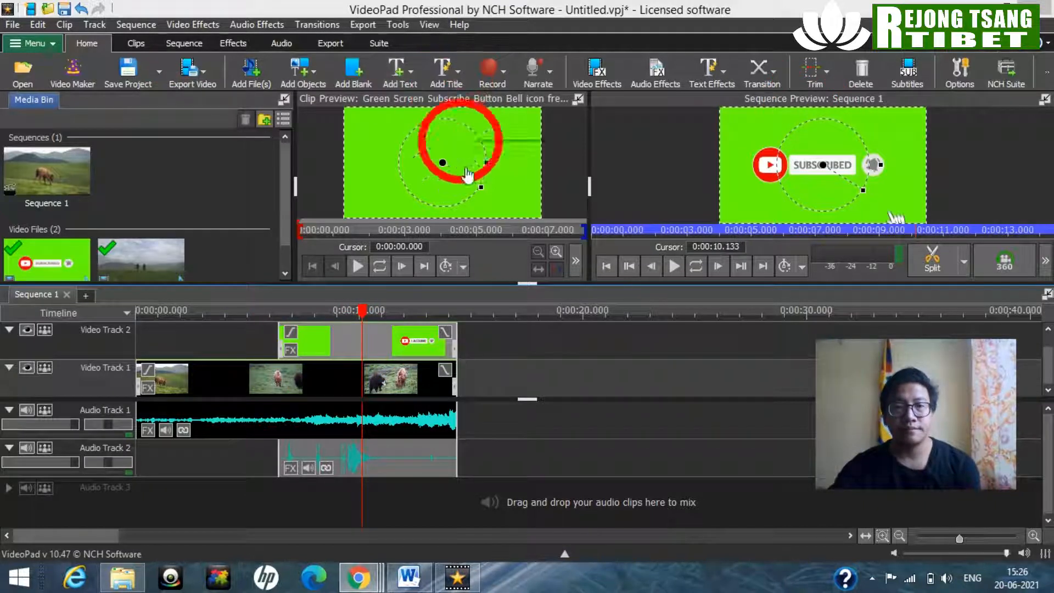
- Add the Green Screen effect to the subscribe clip on Video Track 2 with a threshold of 100
click(335, 341)
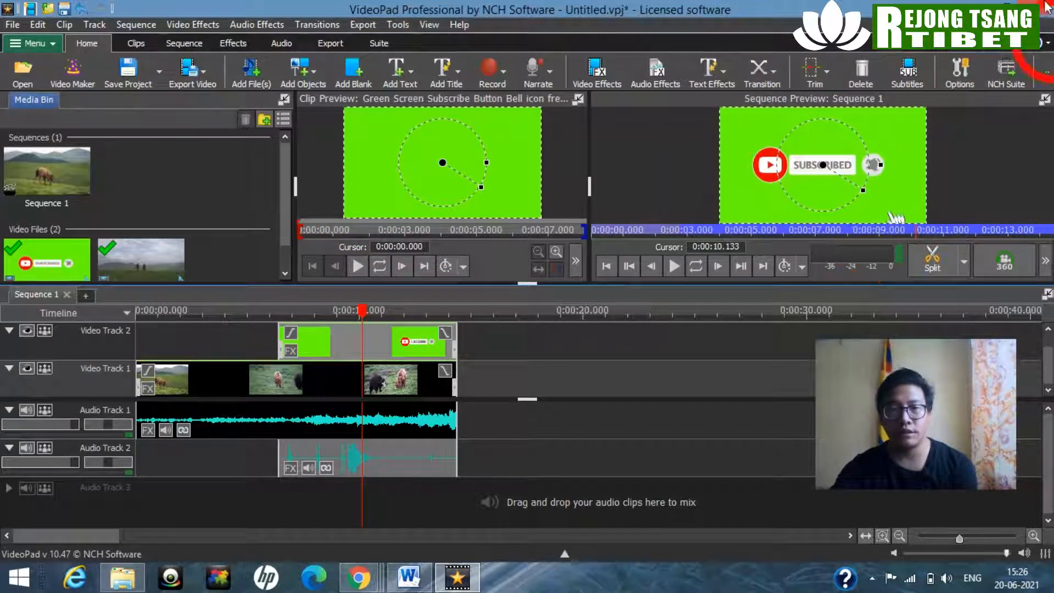
click(291, 354)
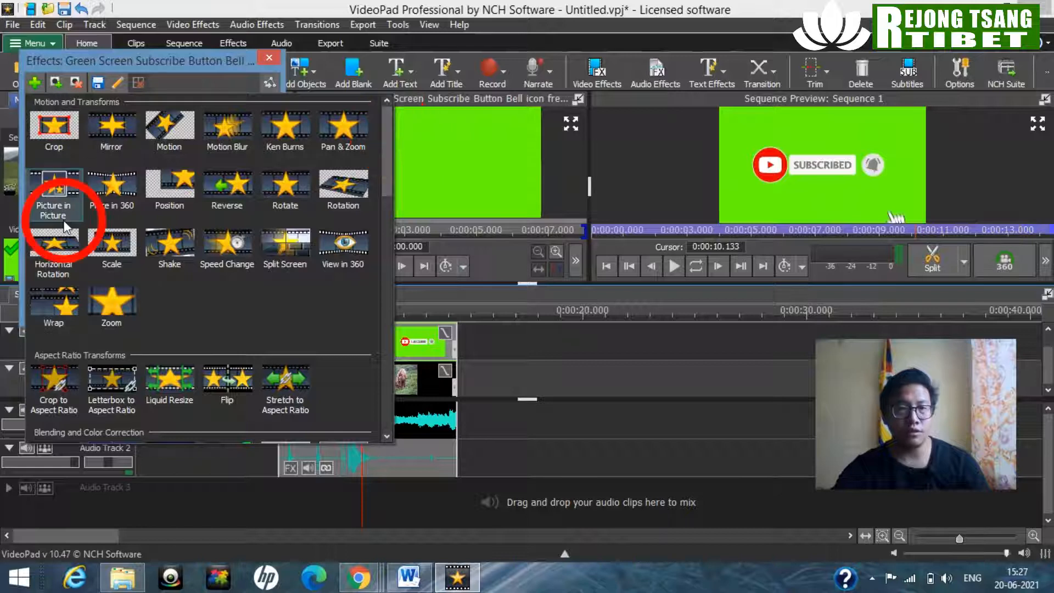
drag(386, 122, 392, 196)
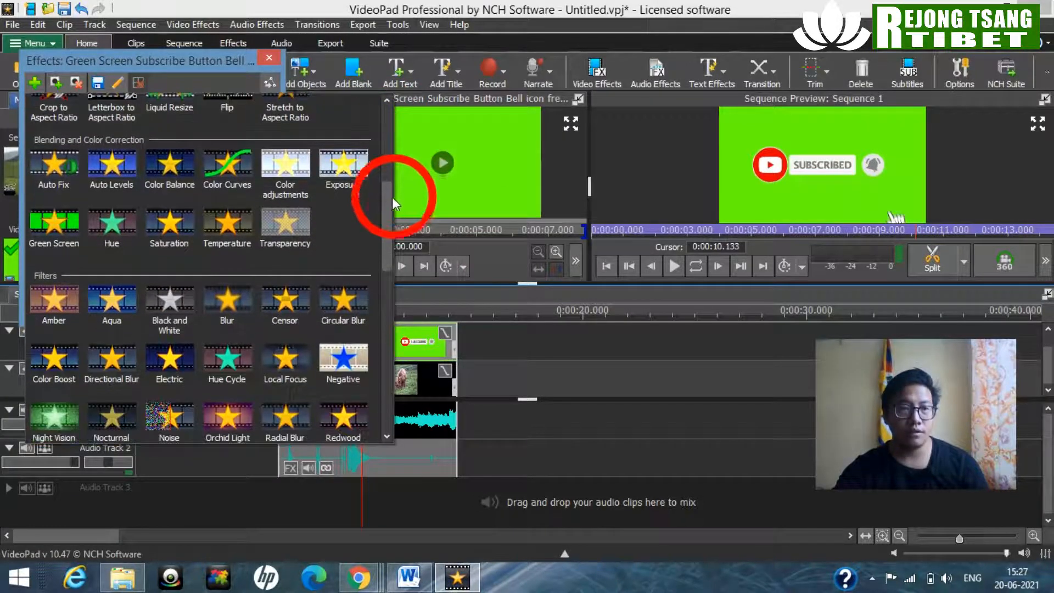
click(48, 226)
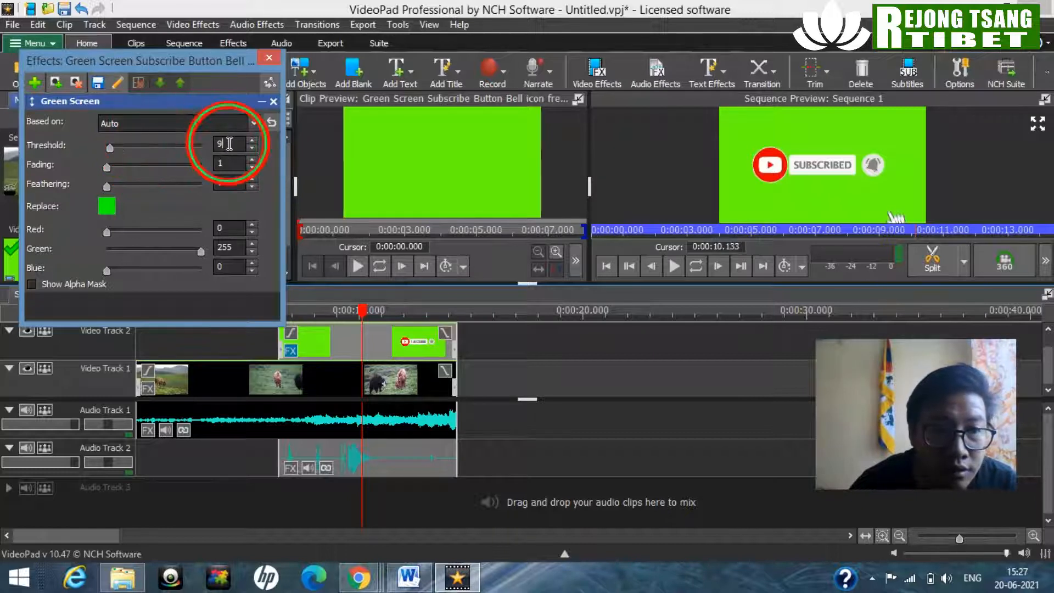
text(1)
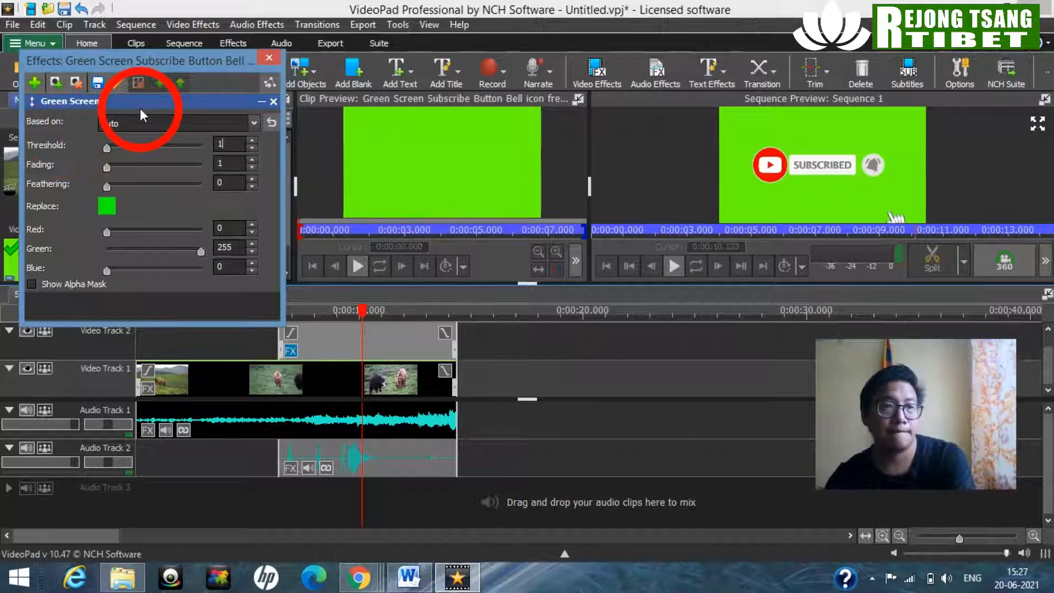
text(00)
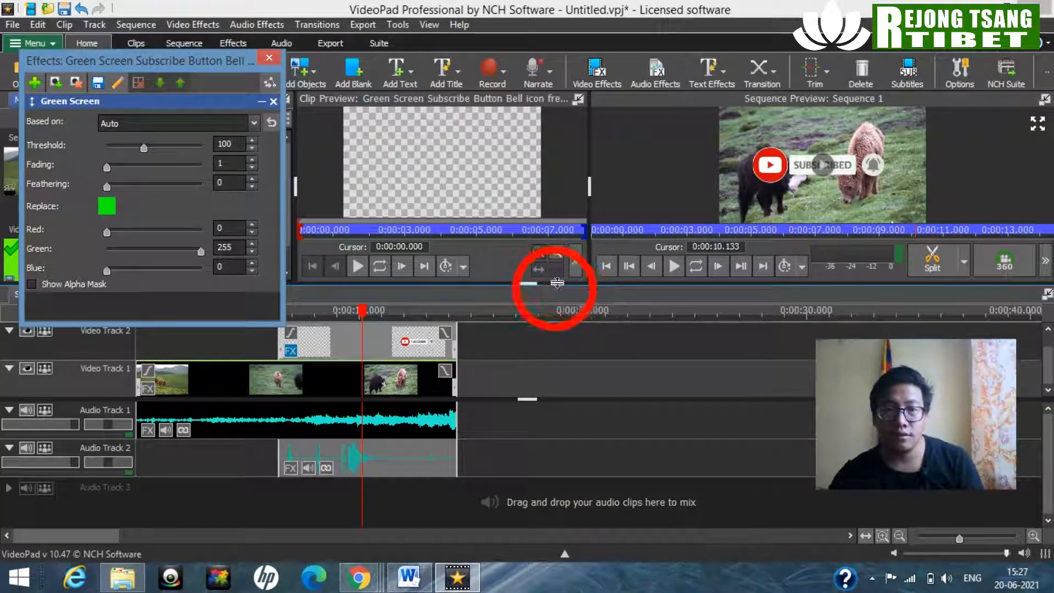
click(269, 57)
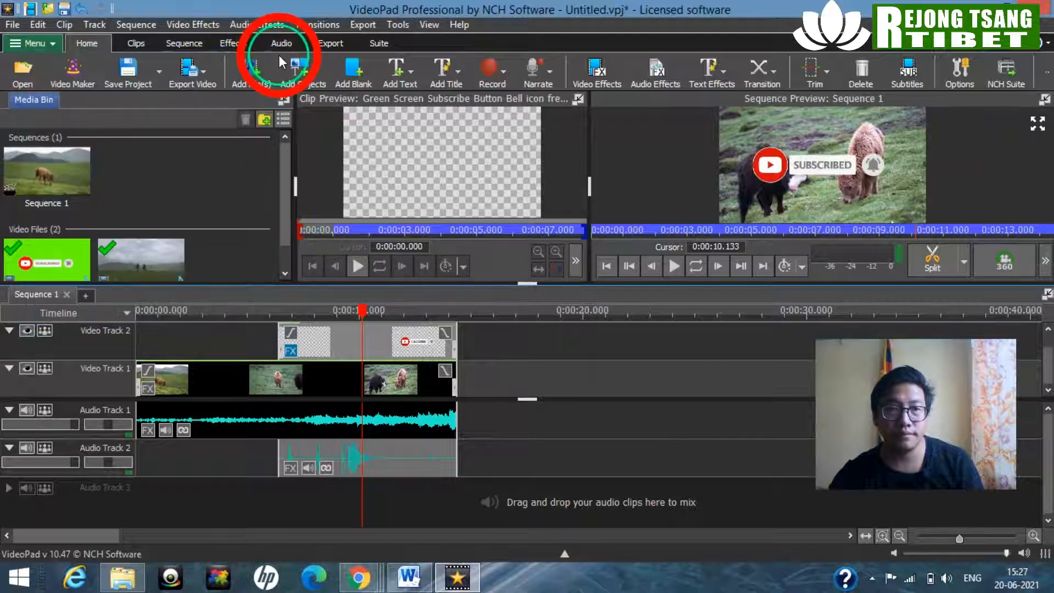
- Enlarge the preview area and show the Sequence 1 preview in its own window to inspect the keyed overlay
drag(601, 283, 601, 335)
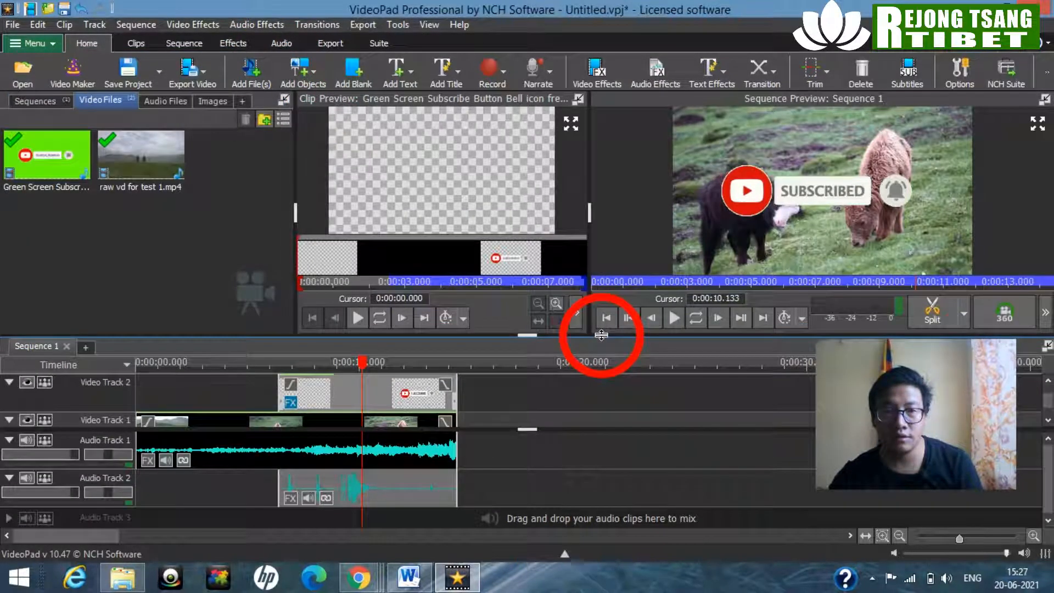
mouse_move(941, 426)
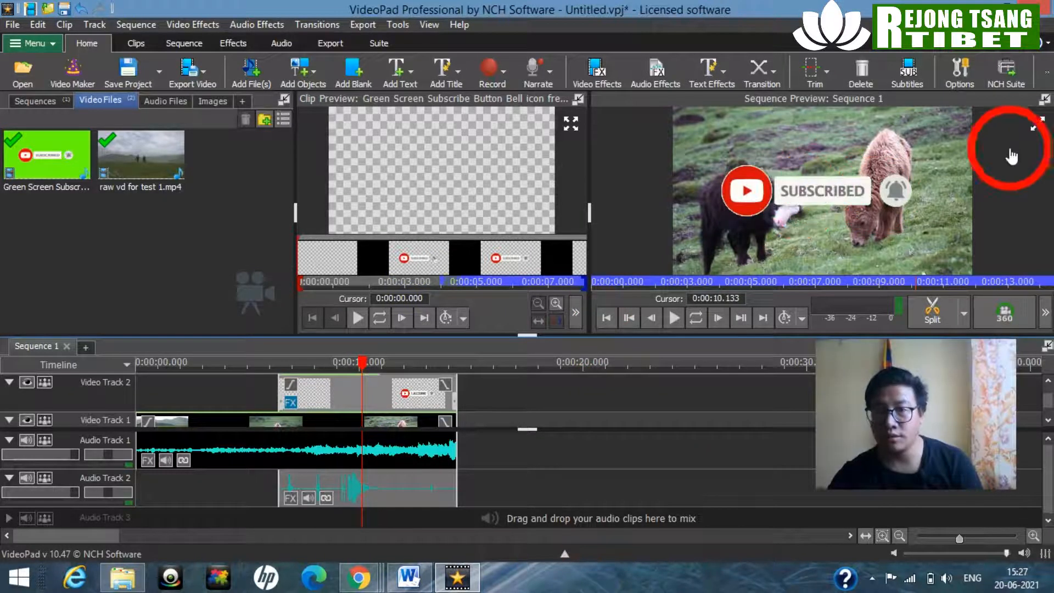
click(1035, 133)
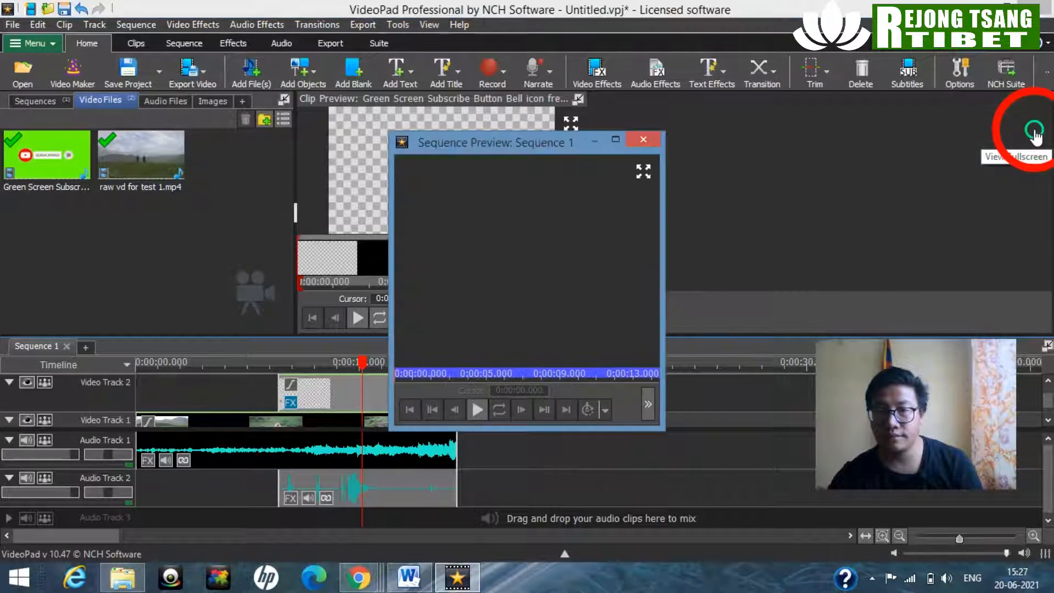
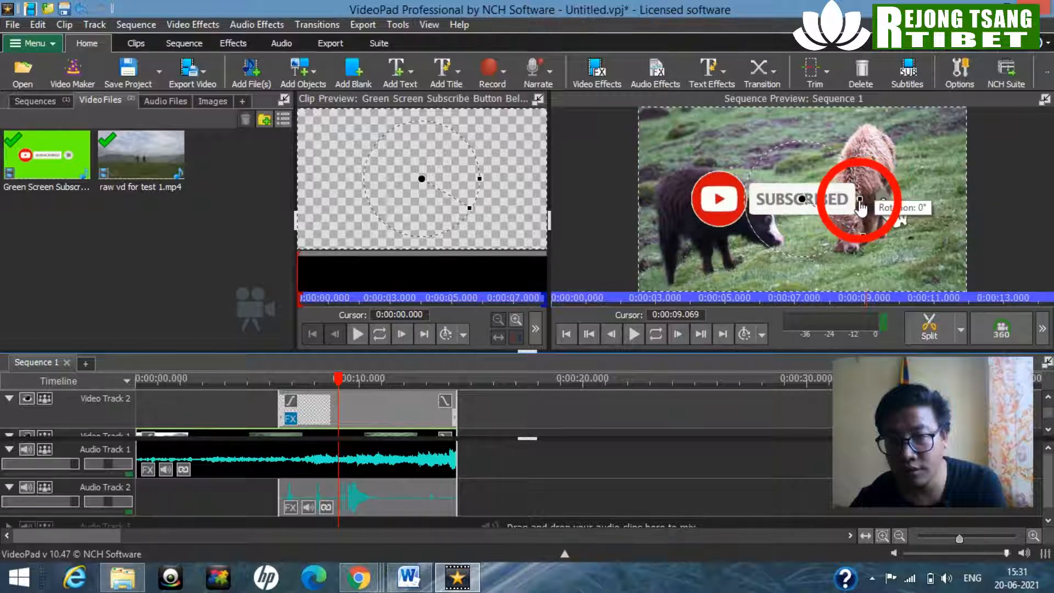
- Scale the subscribe overlay to about 62% and move it to the frame's lower-left corner, offset about -54% horizontally and 89% vertically
drag(860, 207, 863, 243)
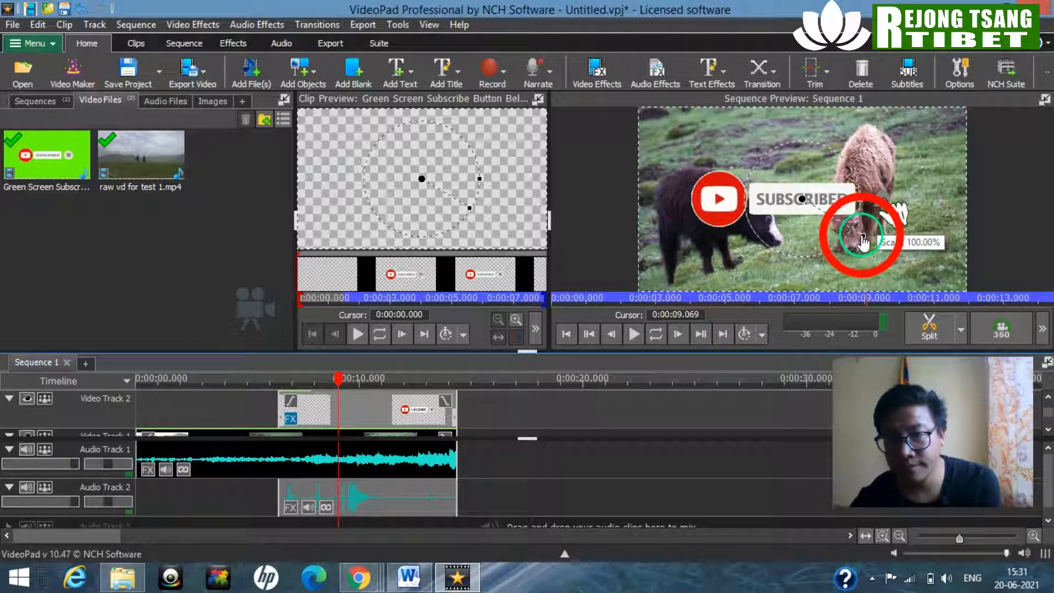
drag(863, 241, 847, 239)
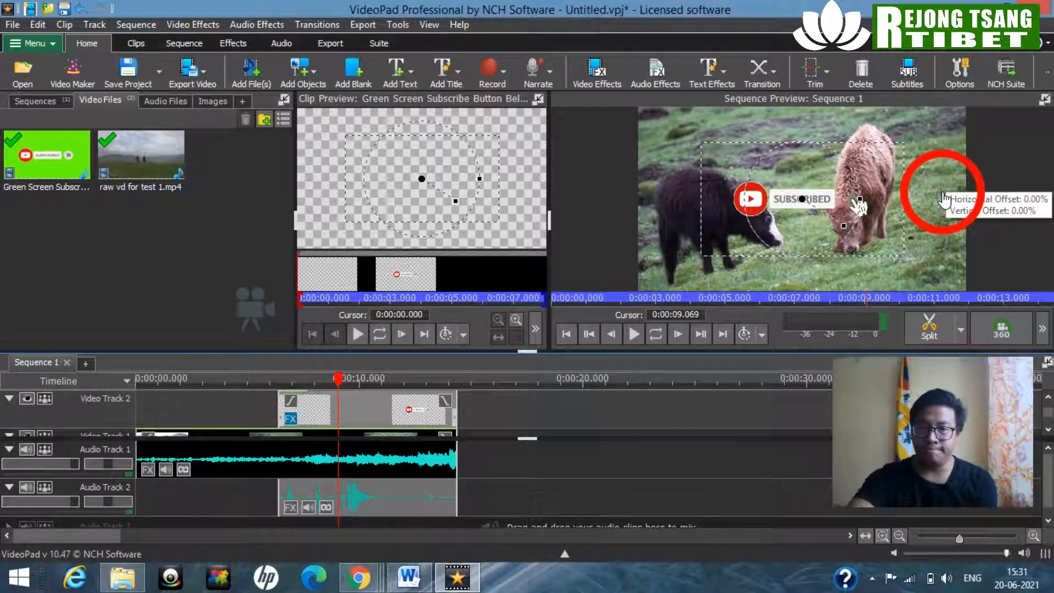
click(818, 171)
drag(816, 174, 749, 268)
drag(681, 230, 696, 238)
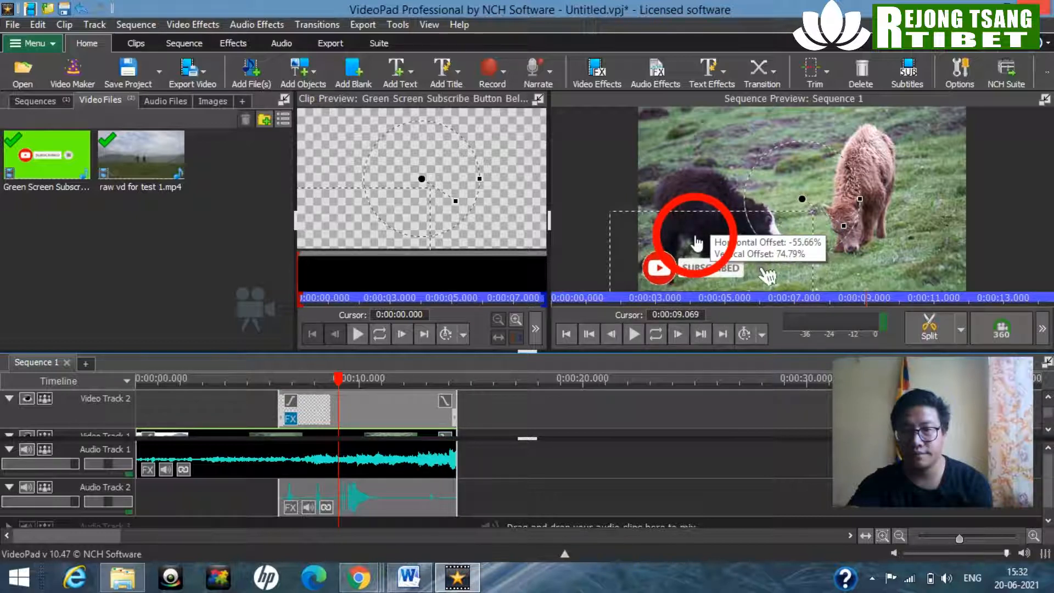
drag(696, 241, 698, 254)
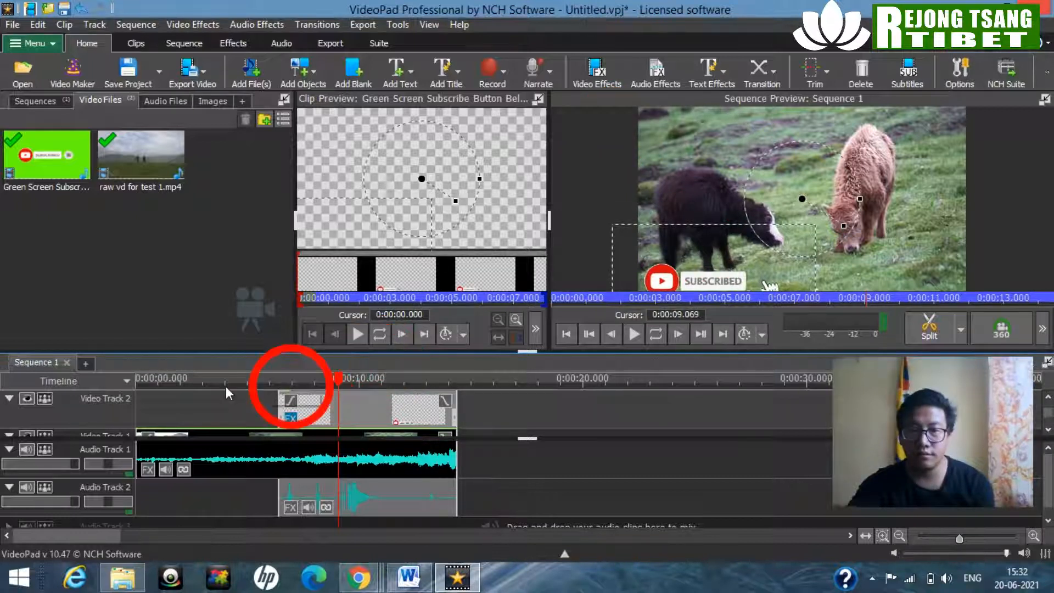
- View the Sequence 1 preview at full size to check the subscribe button's placement, and return to the docked preview
click(1044, 100)
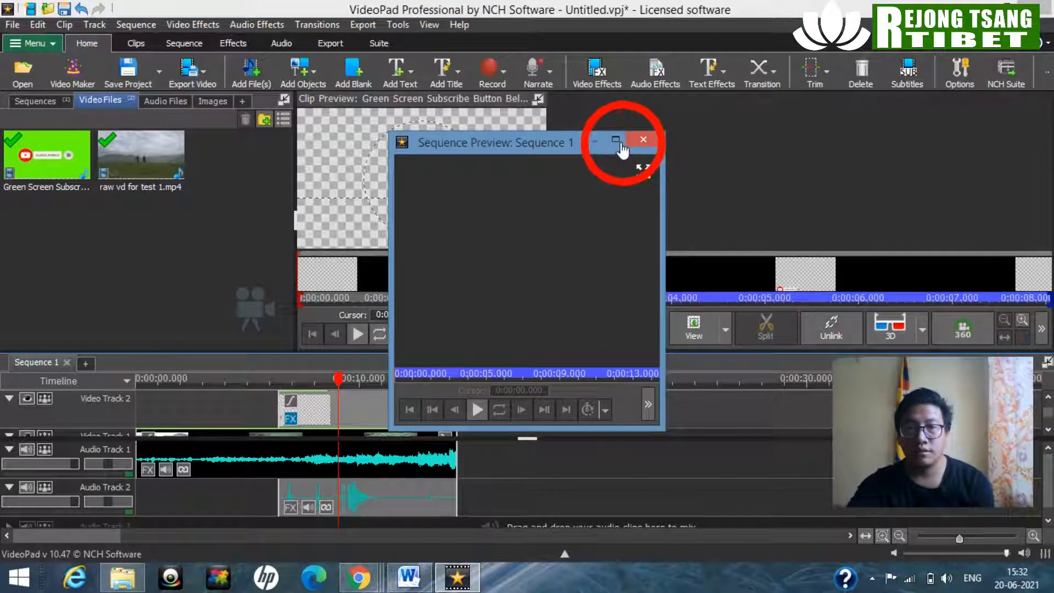
click(614, 139)
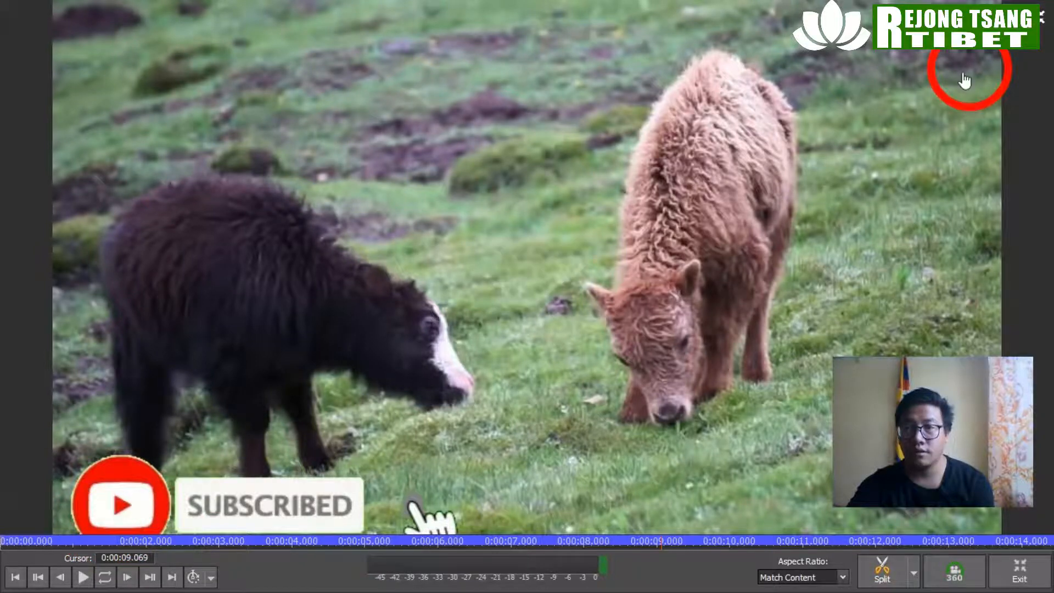
click(1041, 18)
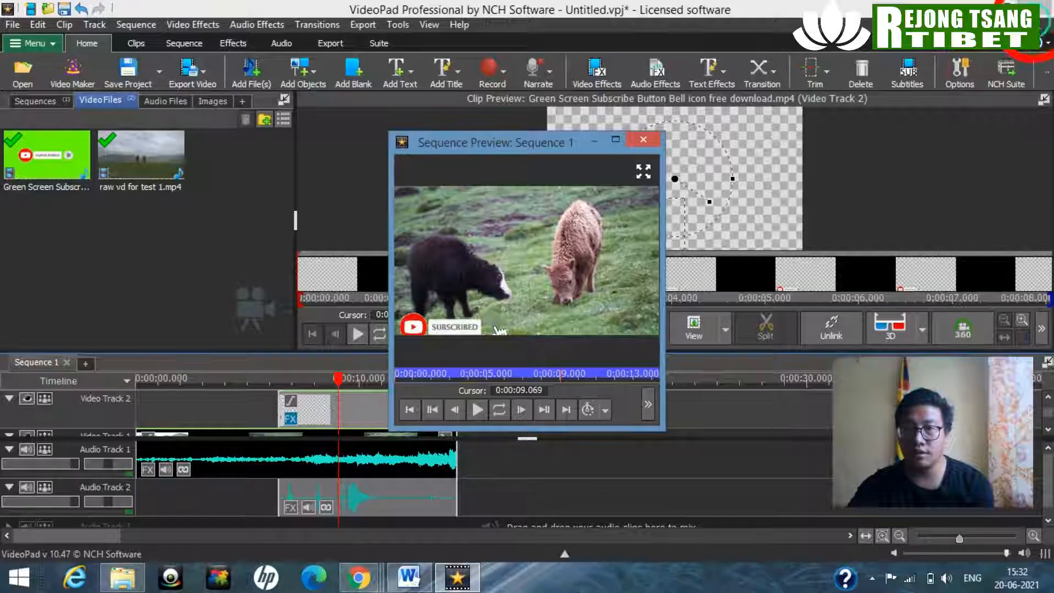
click(643, 137)
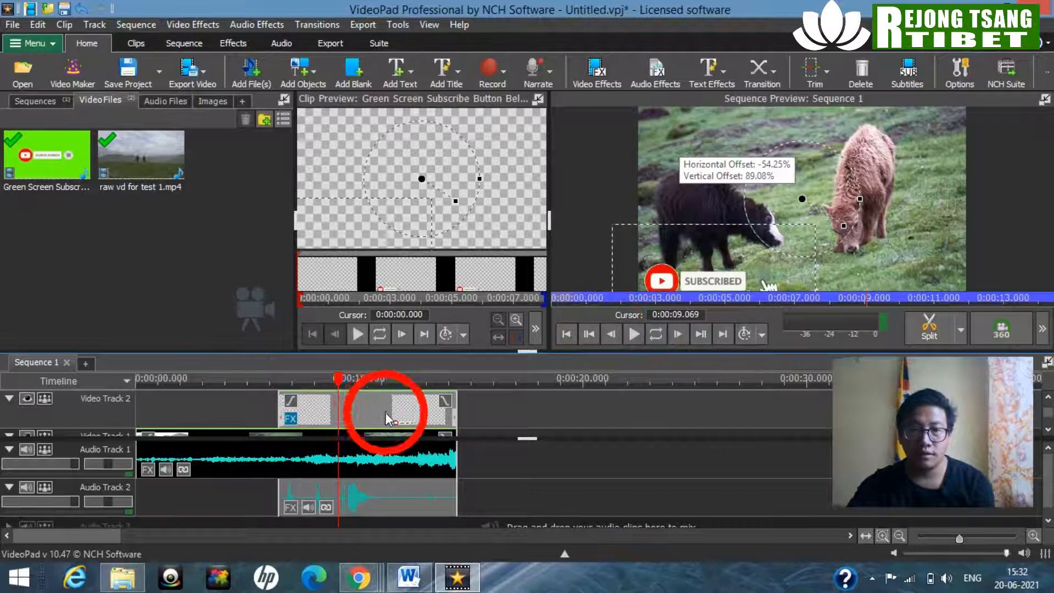
- Shrink the subscribe overlay slightly more, reposition it in the frame's lower-left corner and open the sequence preview in its own window
drag(681, 255, 679, 253)
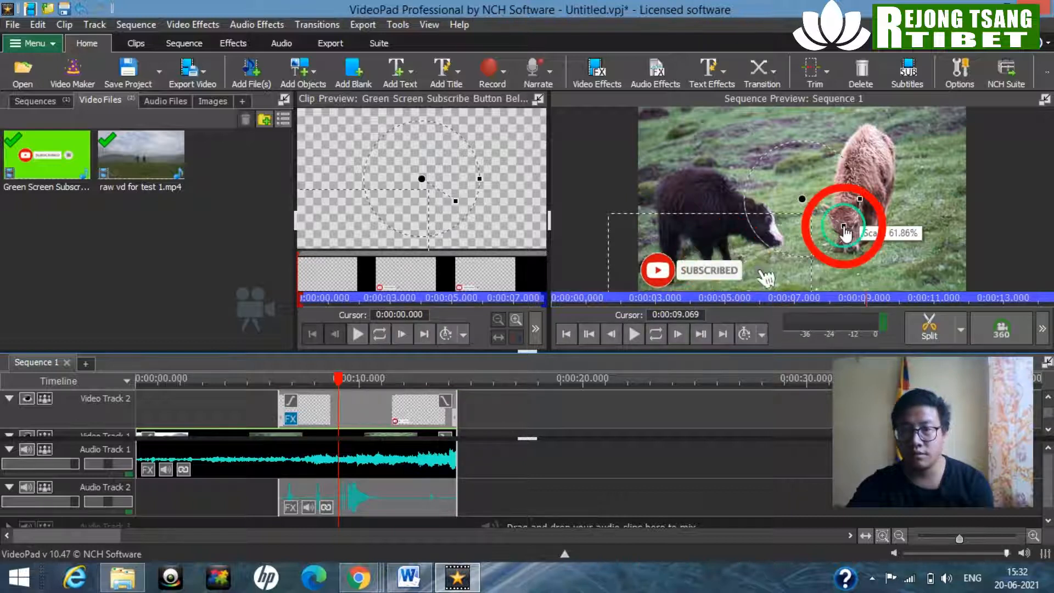
drag(844, 231, 847, 232)
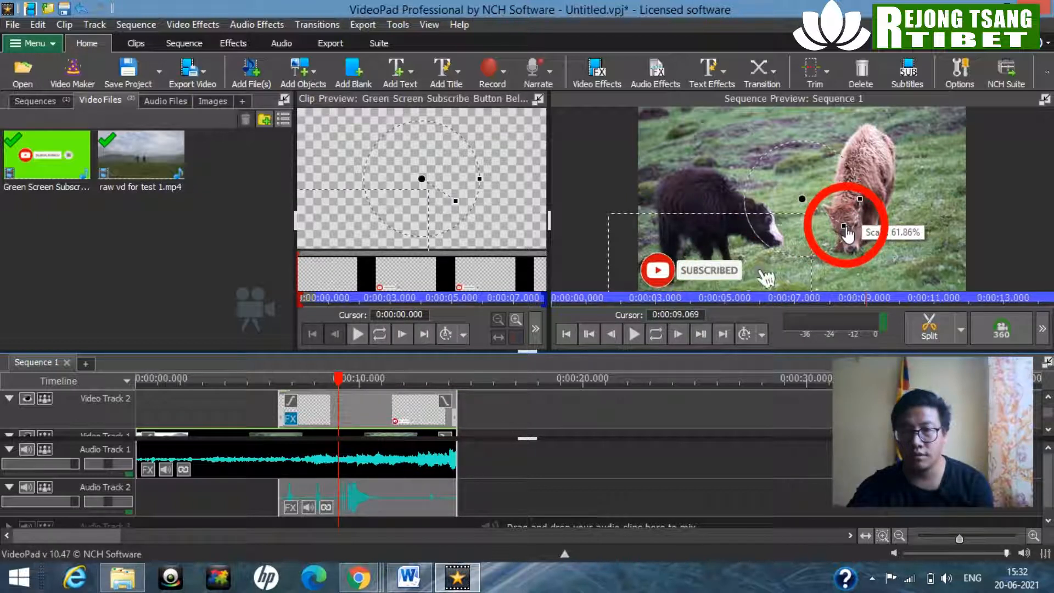
click(844, 227)
drag(845, 231, 699, 260)
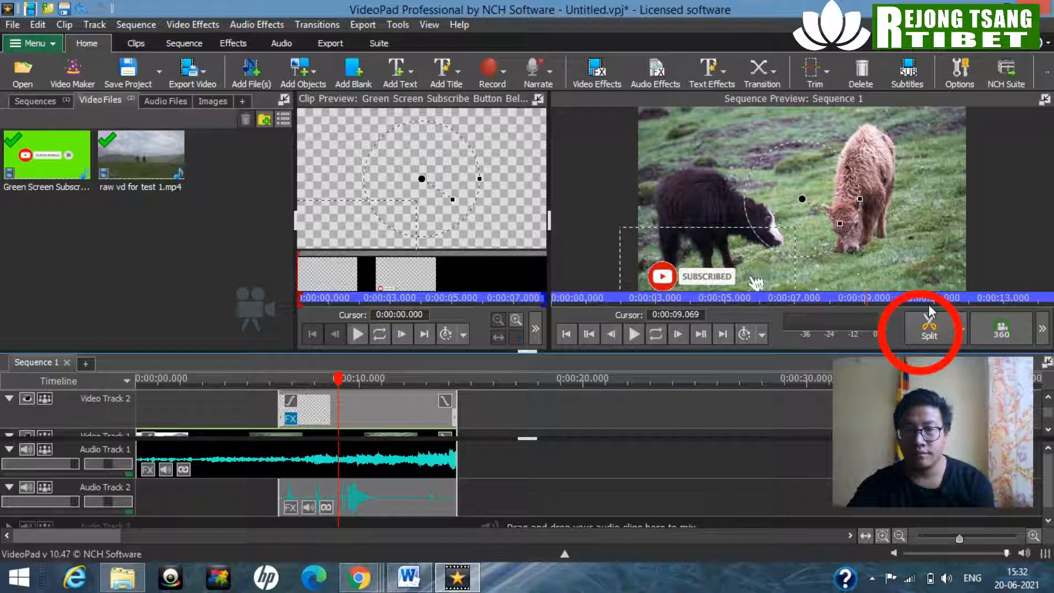
click(1044, 100)
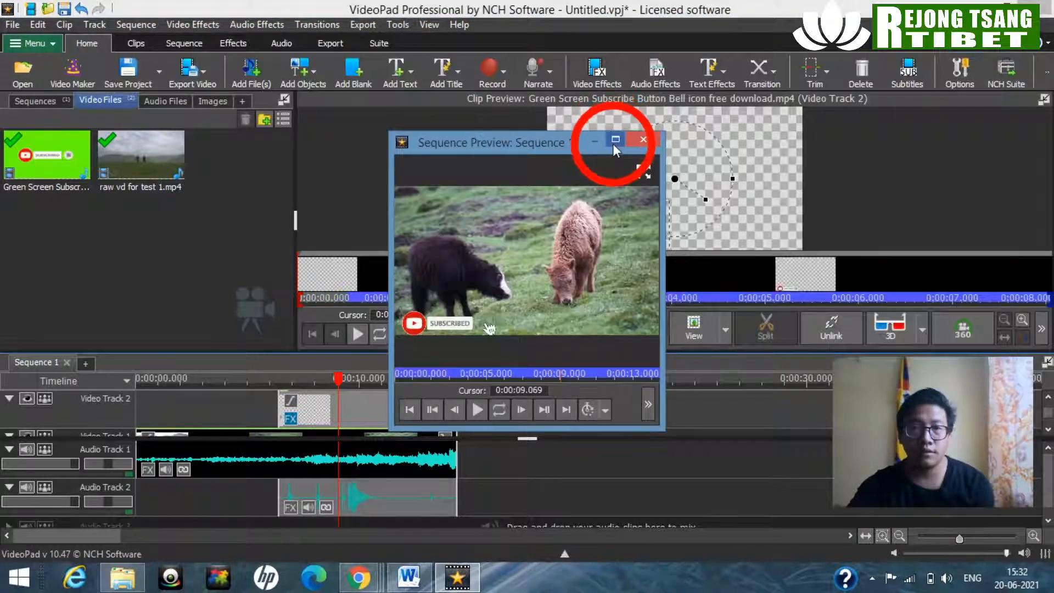
- View the Sequence 1 preview at full size to check the overlay's size and placement, and return to the docked preview
click(612, 144)
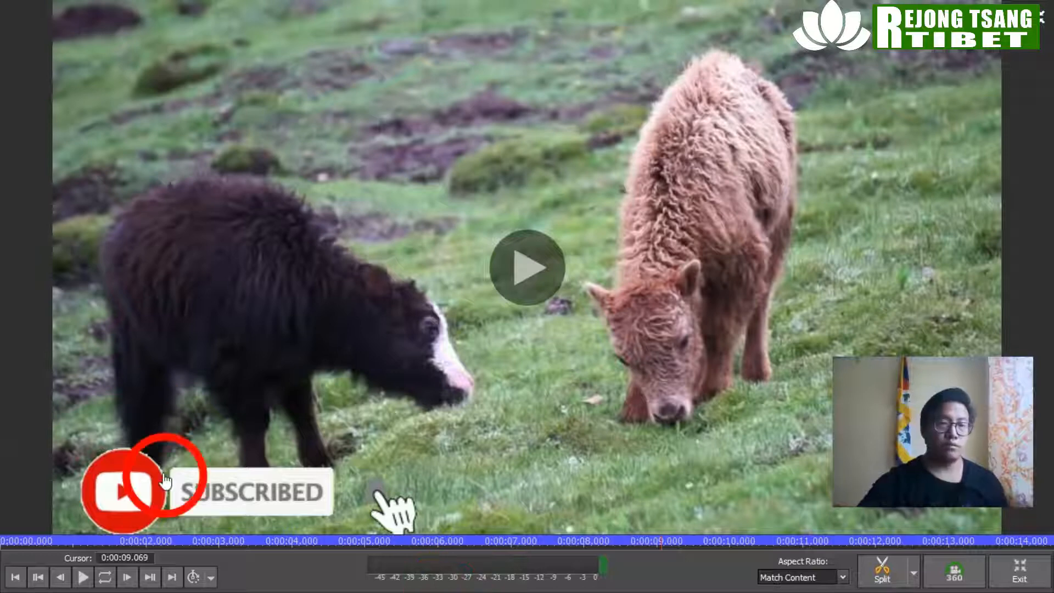
key(Escape)
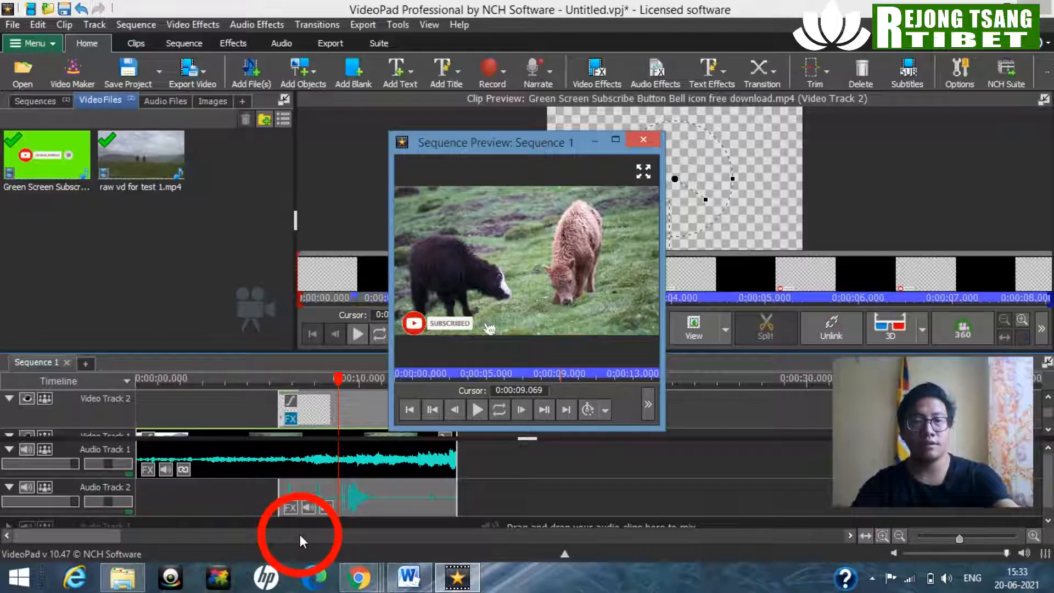
click(635, 145)
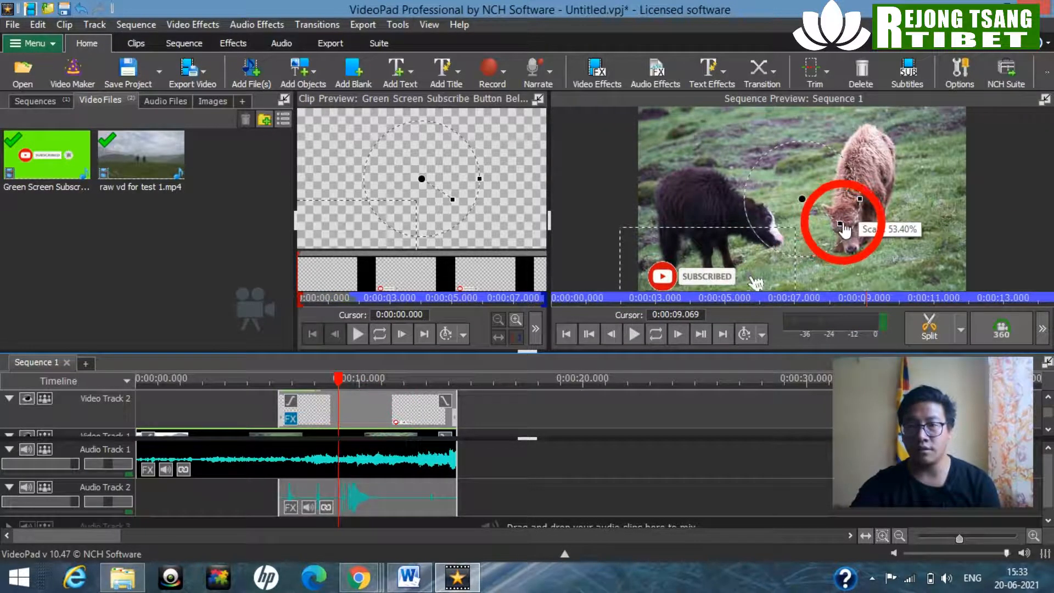
- Shrink the subscribe overlay slightly more and check it in the separate Sequence 1 preview window before docking the preview again
drag(841, 229, 836, 221)
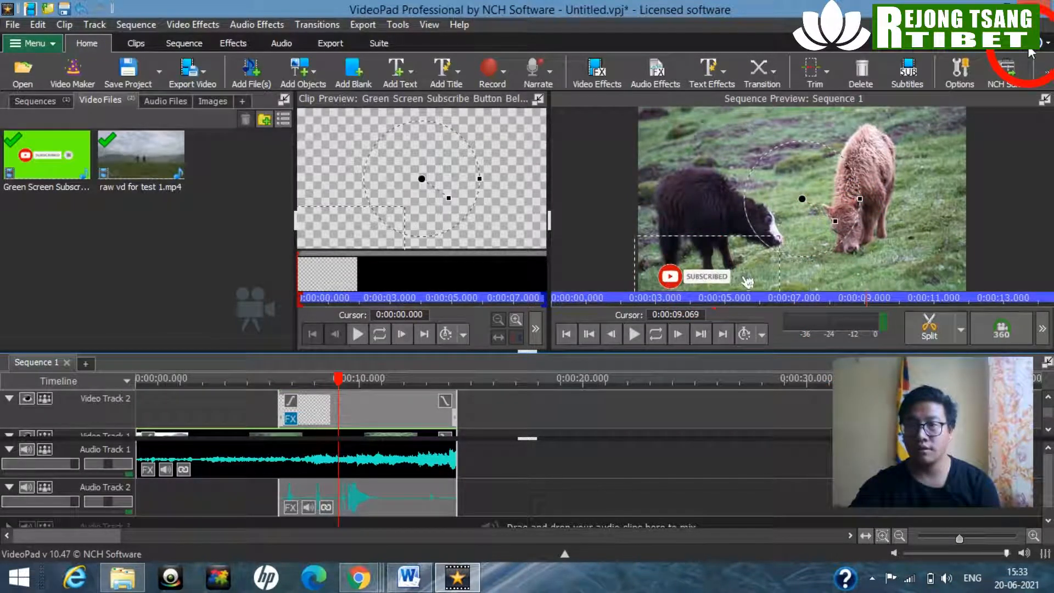
click(1042, 100)
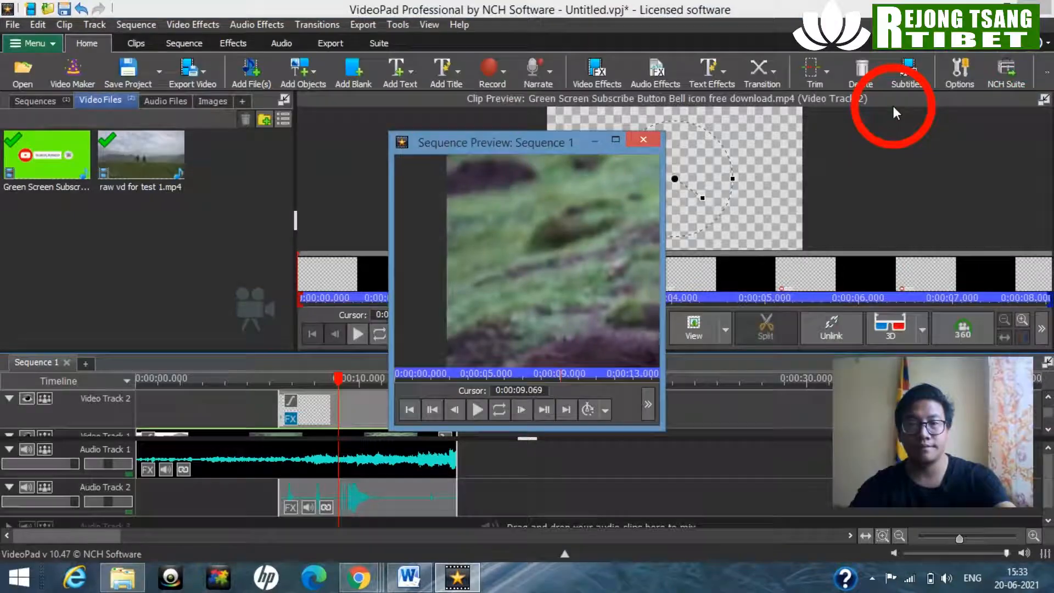
click(643, 140)
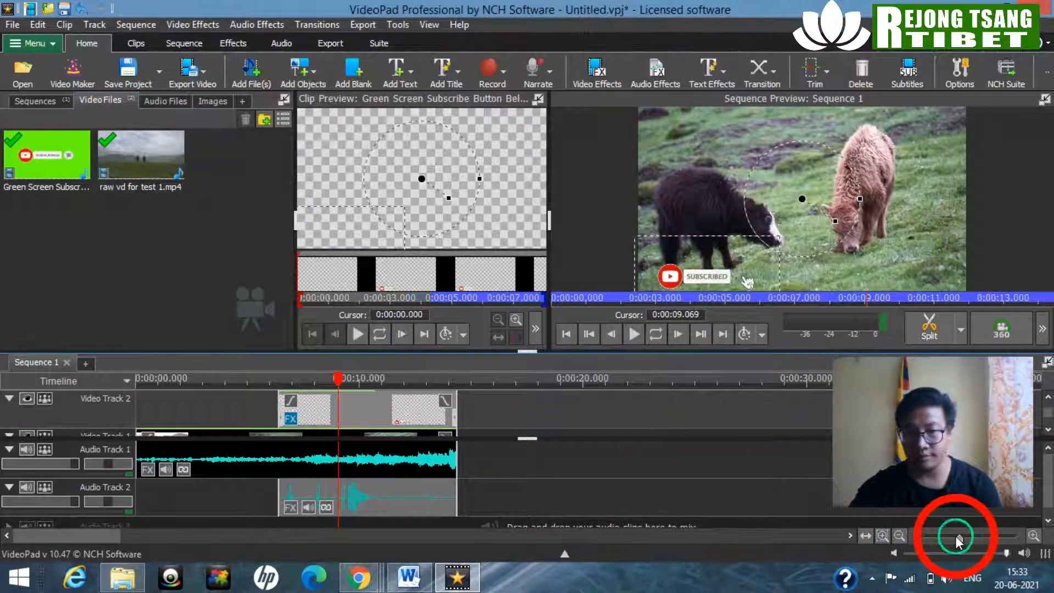
- Return the playhead to the start of Sequence 1 and import another green screen subscribe button video
drag(955, 535, 964, 536)
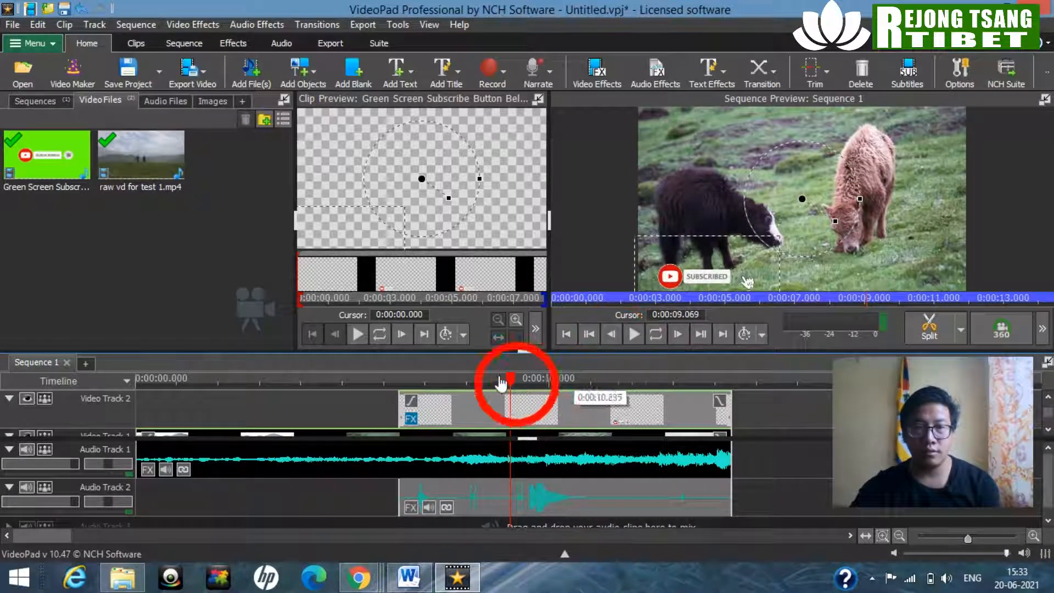
drag(509, 380, 144, 404)
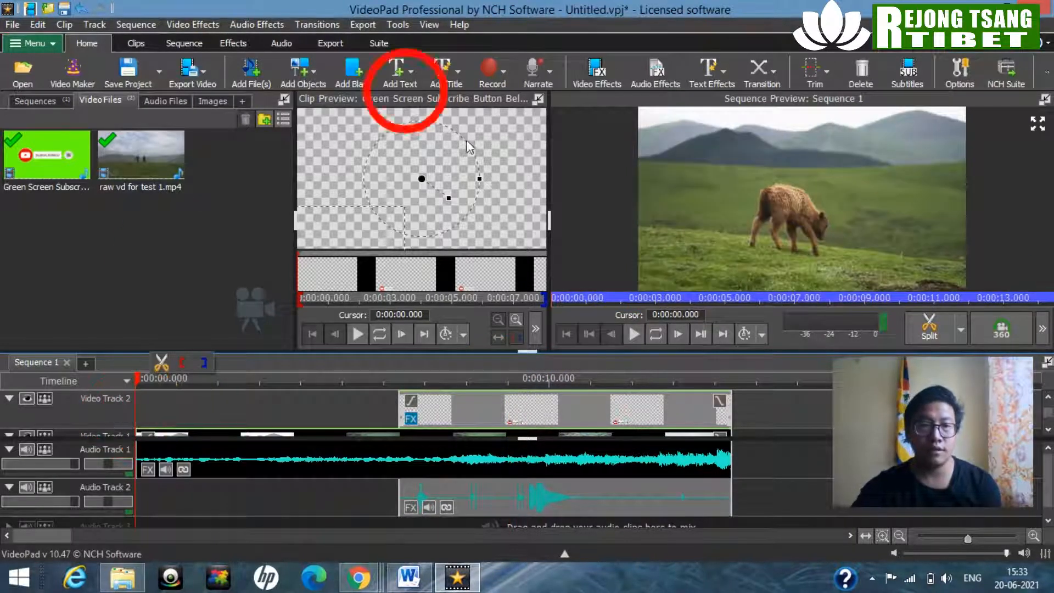
click(253, 77)
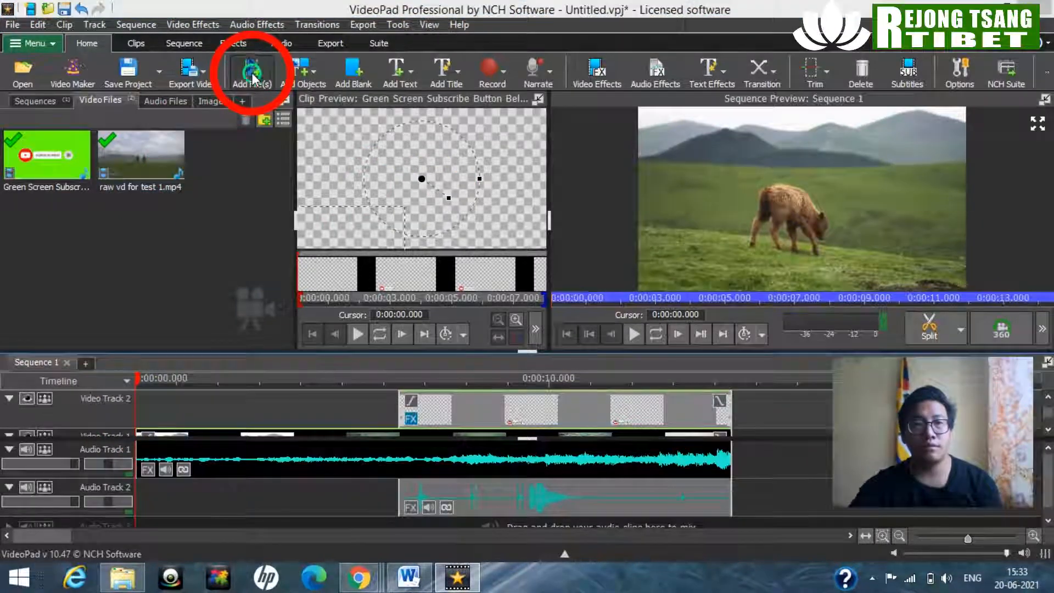
double_click(630, 160)
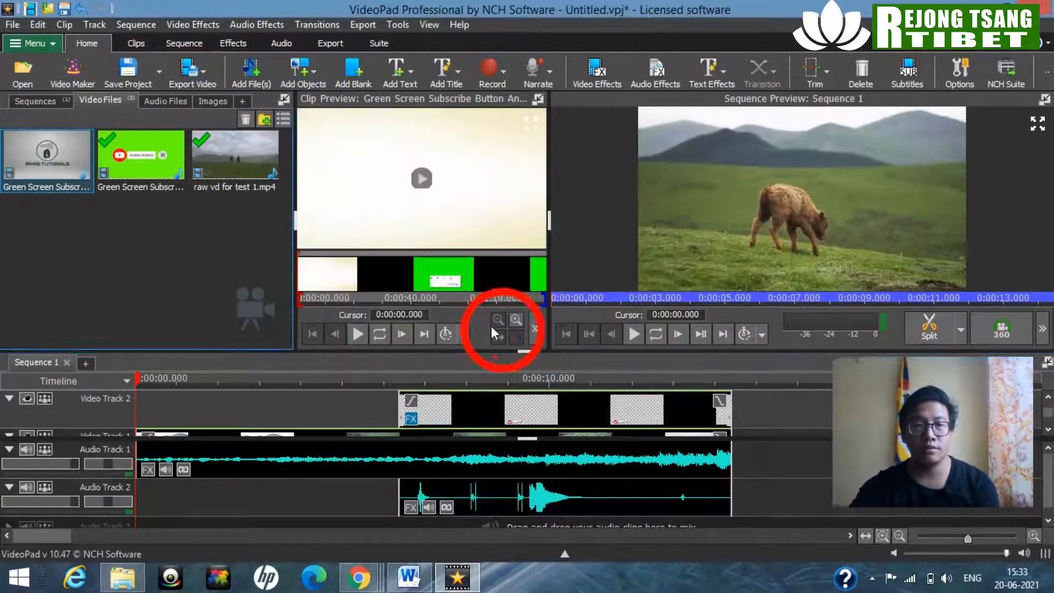
- Play the opening of the newly imported green screen clip in the clip preview to inspect its intro
double_click(45, 153)
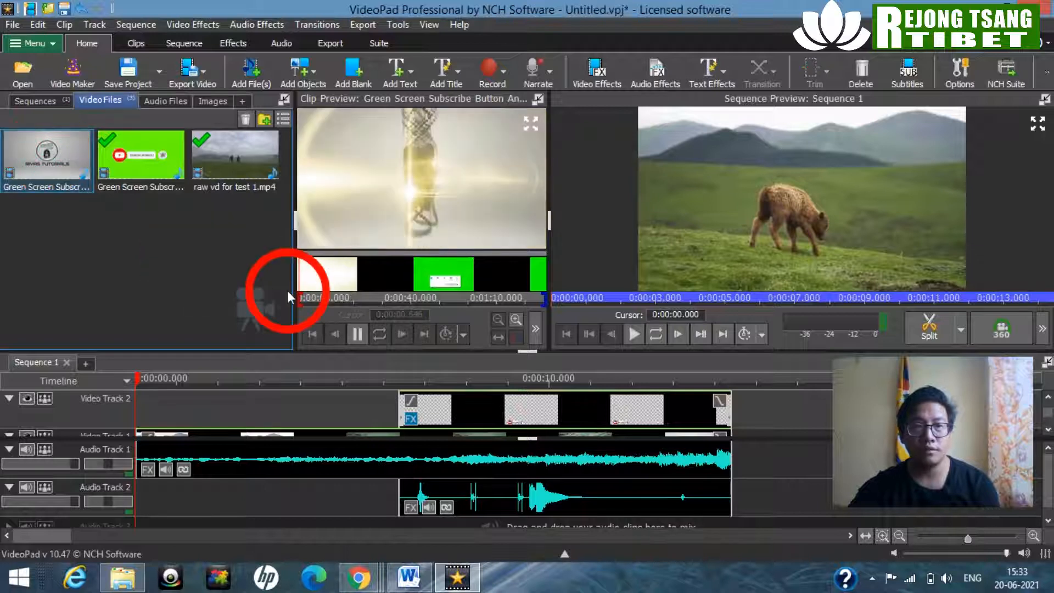
click(357, 333)
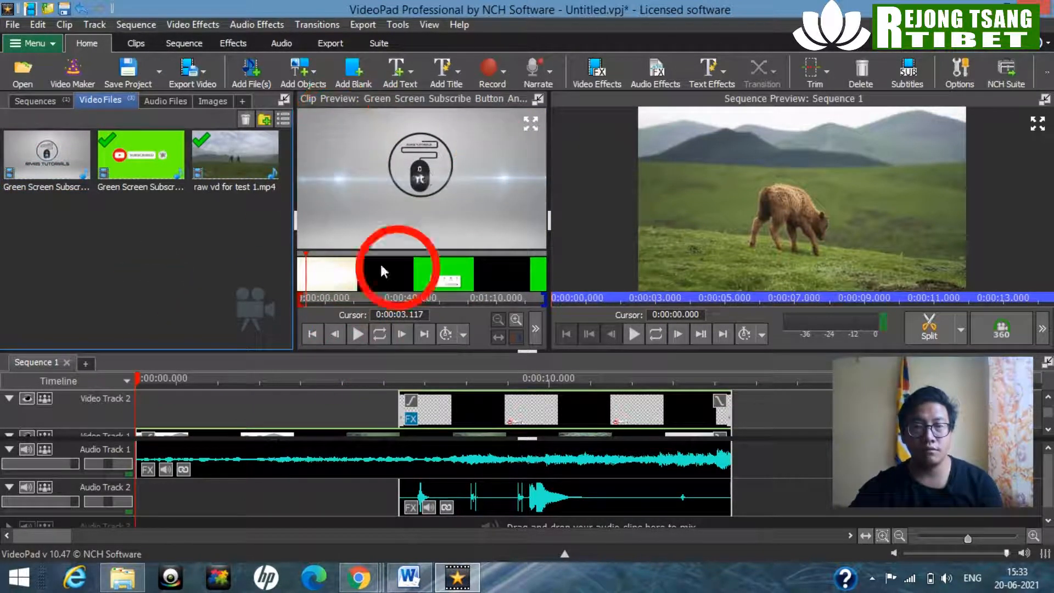
key(space)
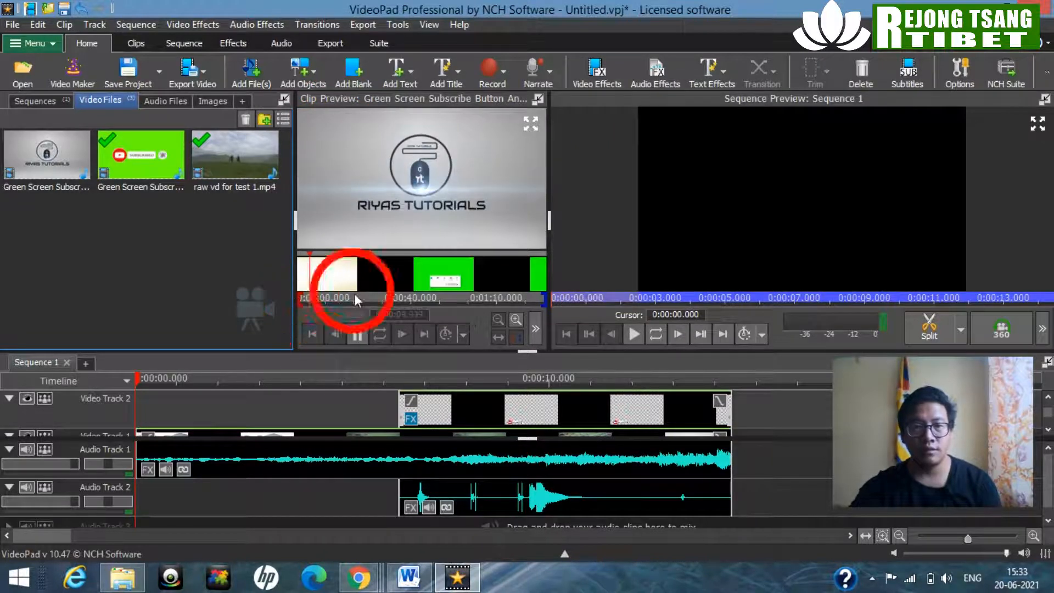
click(356, 334)
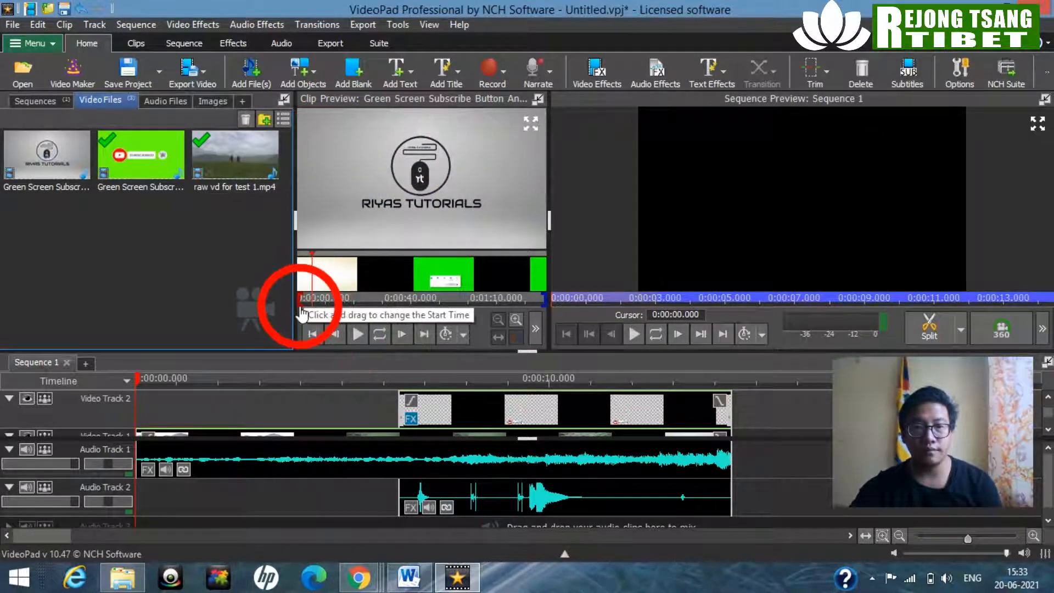
- Trim the new clip's start to 0:01:21.371 and overlay it on the sequence with the playhead at 0:00:01.566
mouse_move(301, 312)
mouse_down()
mouse_move(549, 331)
mouse_move(531, 319)
mouse_up()
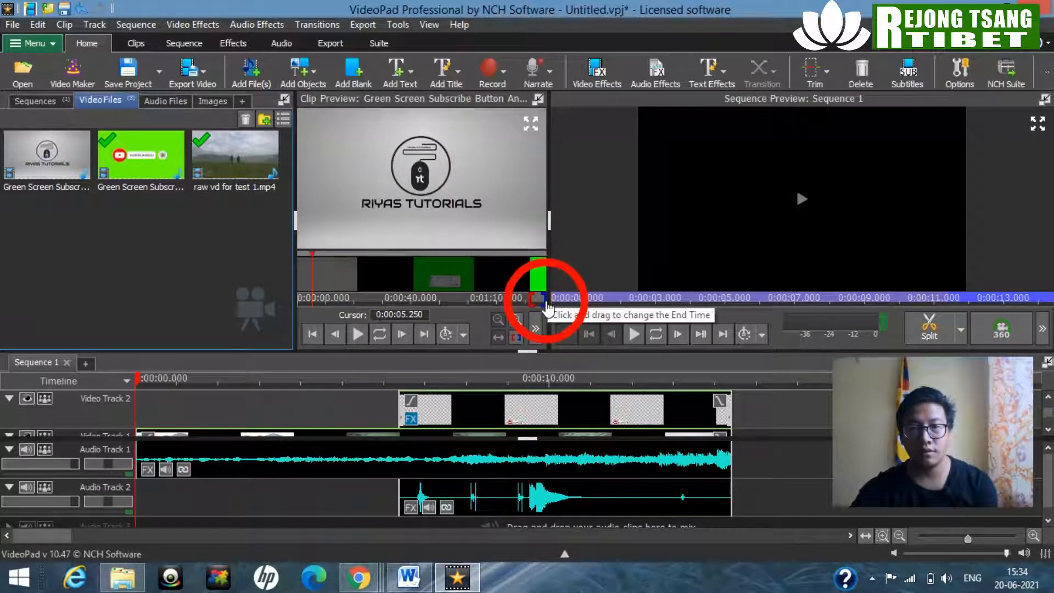
drag(547, 309, 555, 310)
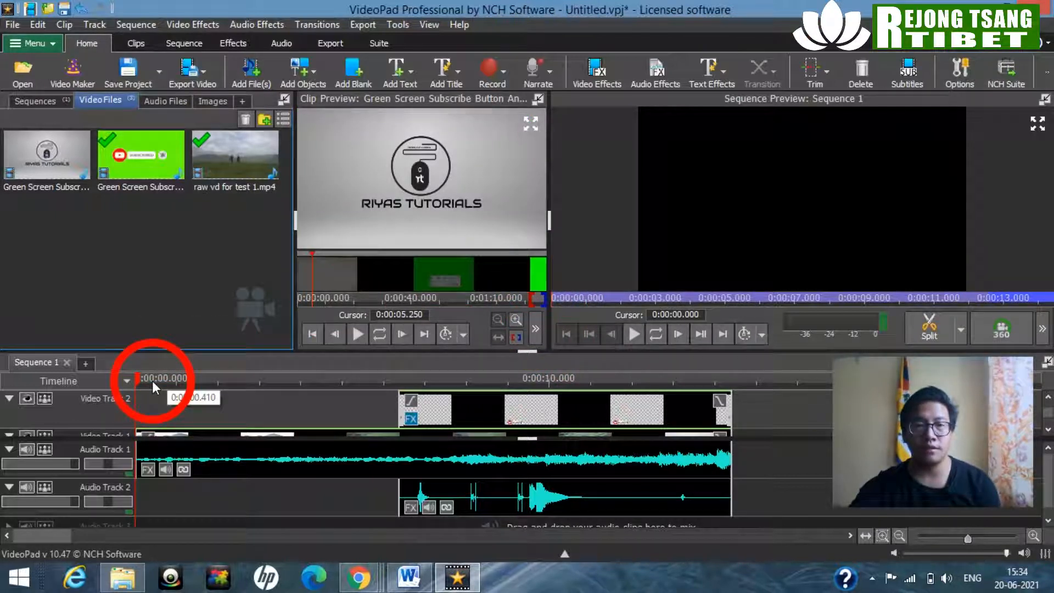
drag(137, 381, 203, 409)
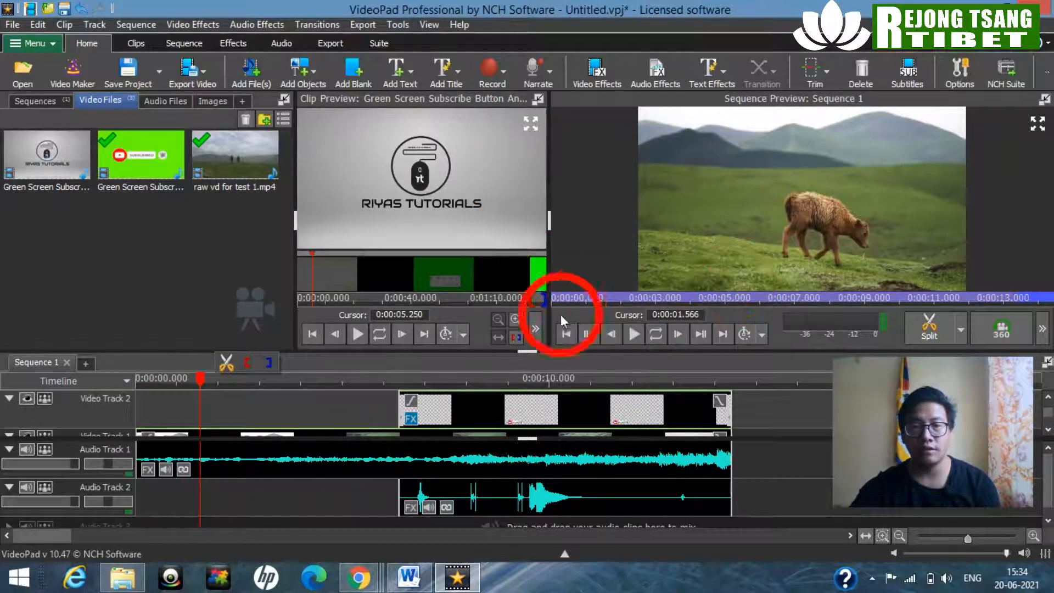
click(536, 328)
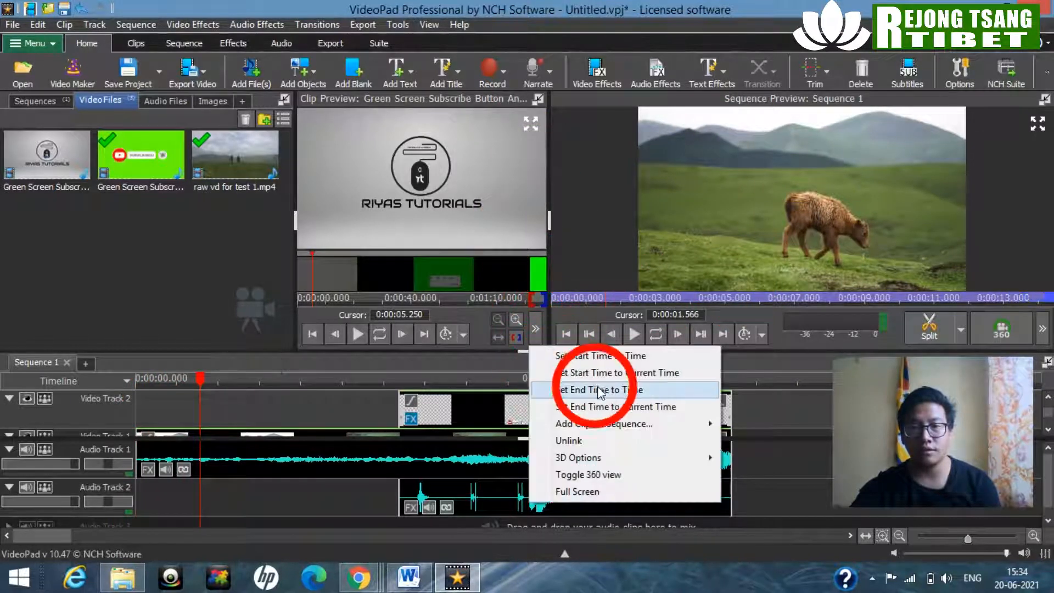
mouse_move(565, 423)
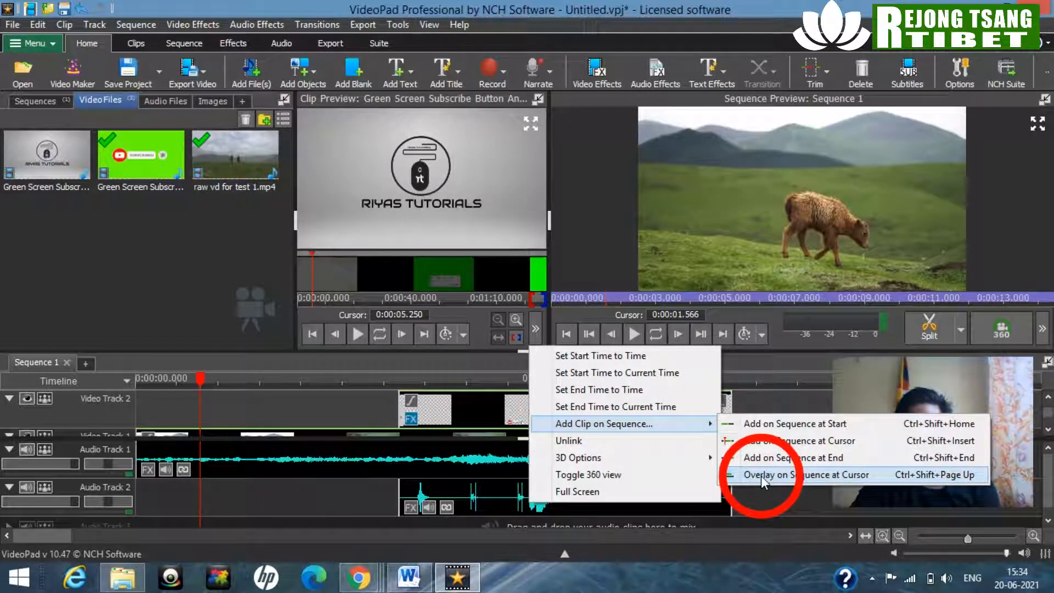
click(823, 476)
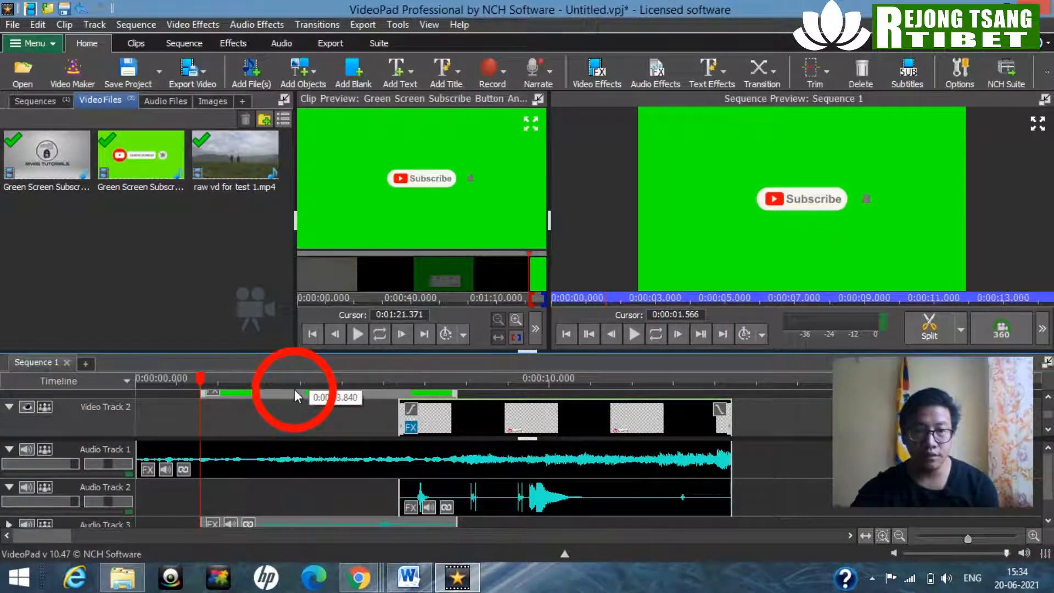
- Move the new green screen clip from Video Track 3 to Video Track 2, ahead of the existing subscribe overlay
click(355, 392)
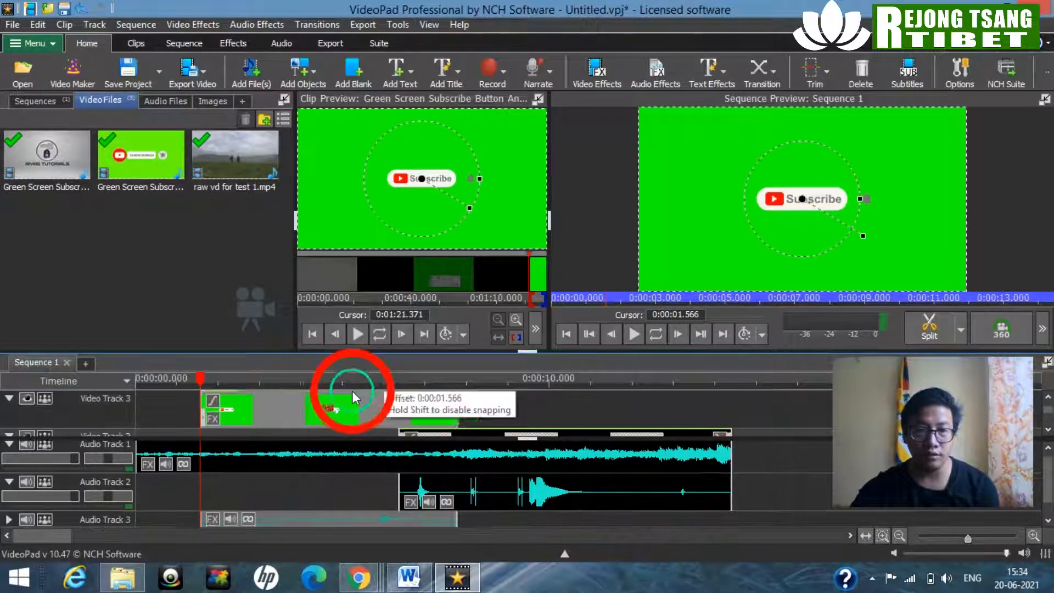
drag(948, 439, 945, 215)
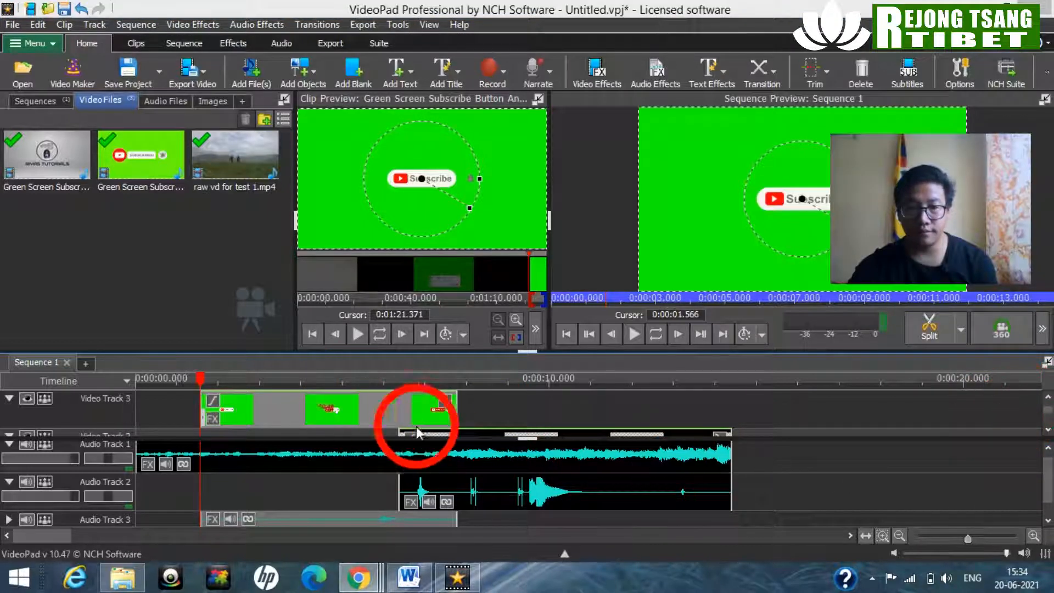
click(407, 404)
drag(406, 409, 307, 396)
scroll(322, 426, up, 1)
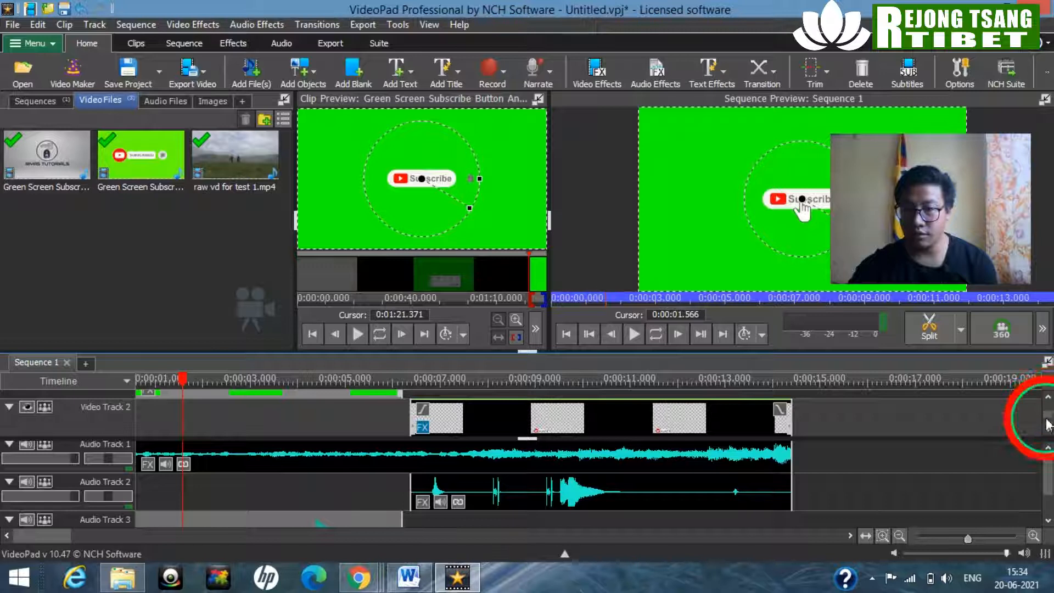
drag(1046, 418, 1046, 409)
click(228, 424)
drag(228, 423, 228, 448)
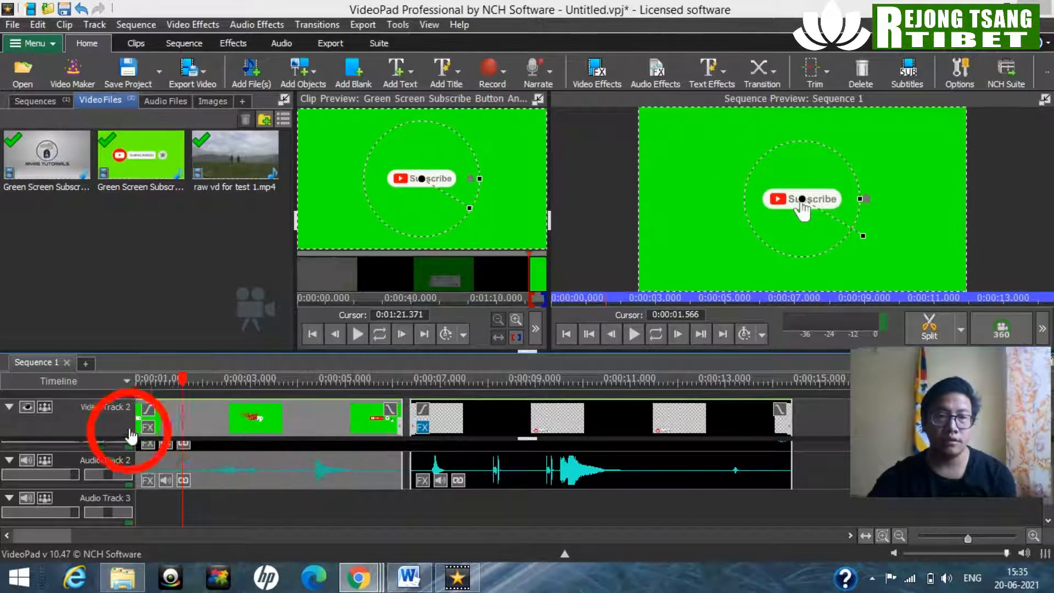
- Apply the Green Screen effect to the new clip on Video Track 2 with threshold 100 and feathering 3
click(147, 428)
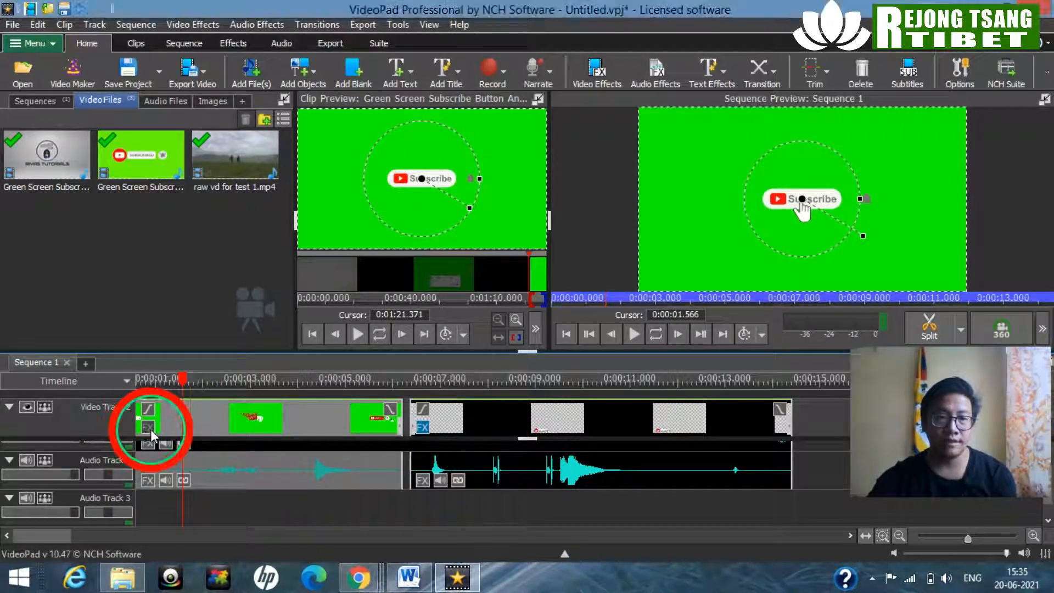
scroll(165, 274, down, 4)
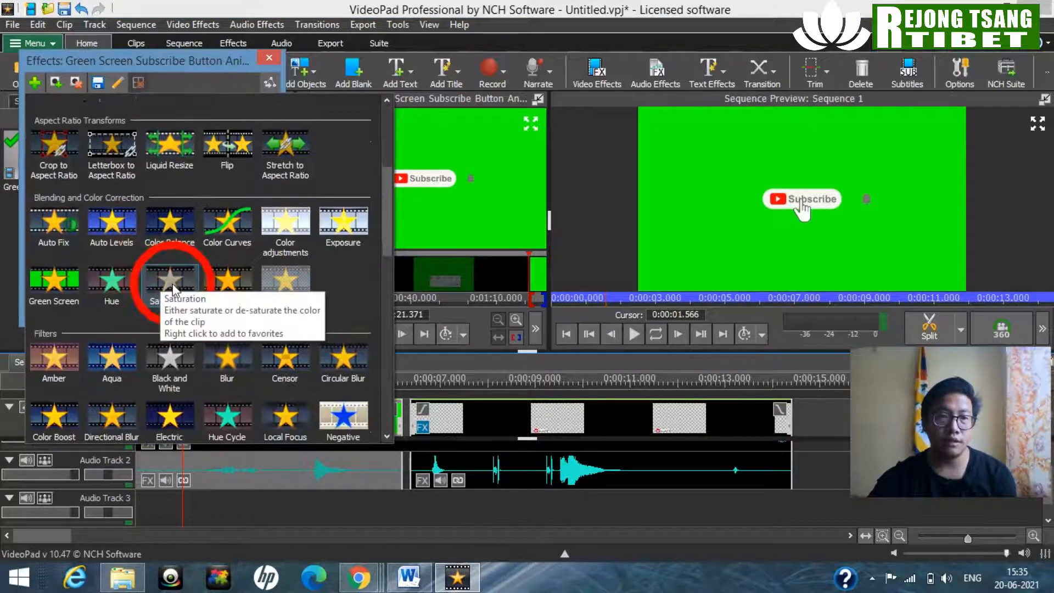
click(60, 285)
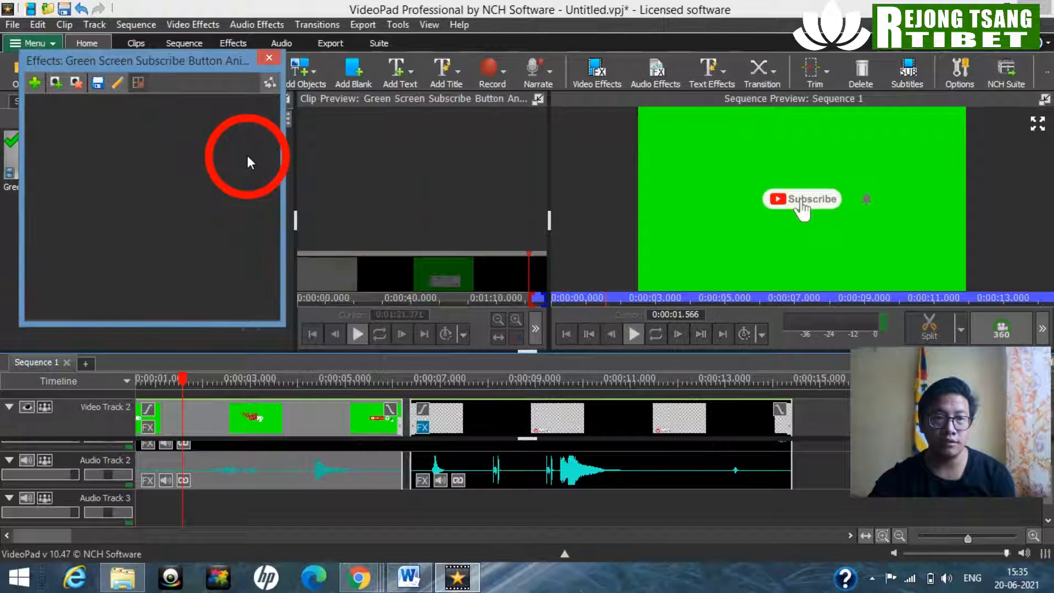
double_click(224, 138)
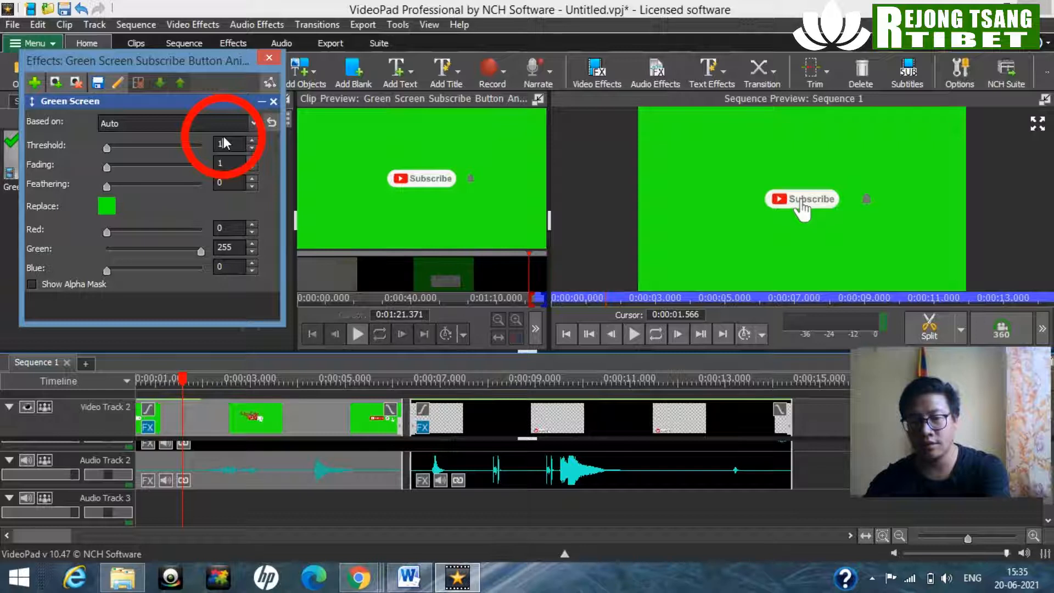
text(100)
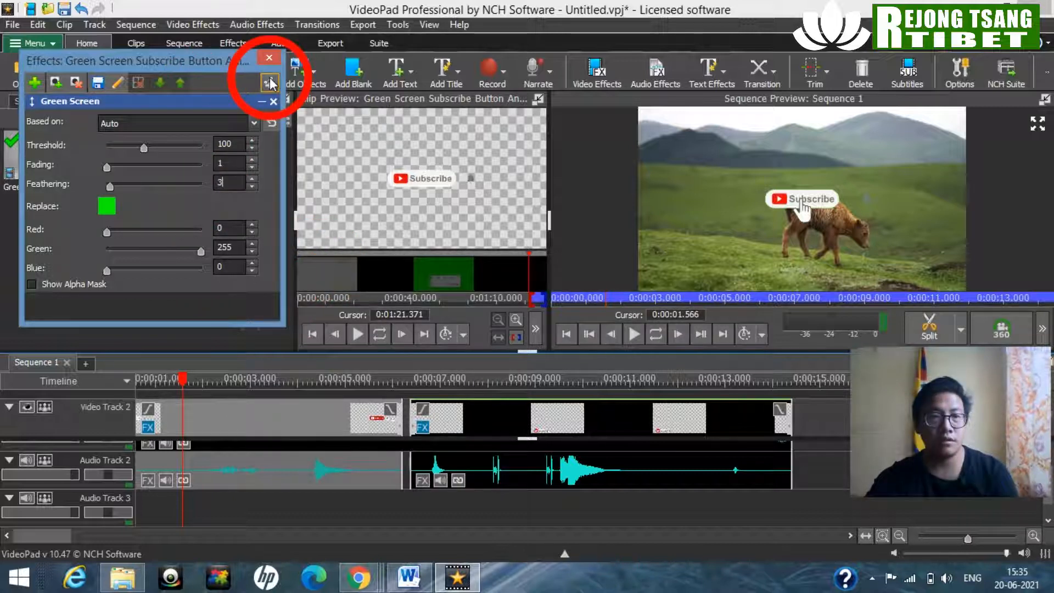
click(268, 61)
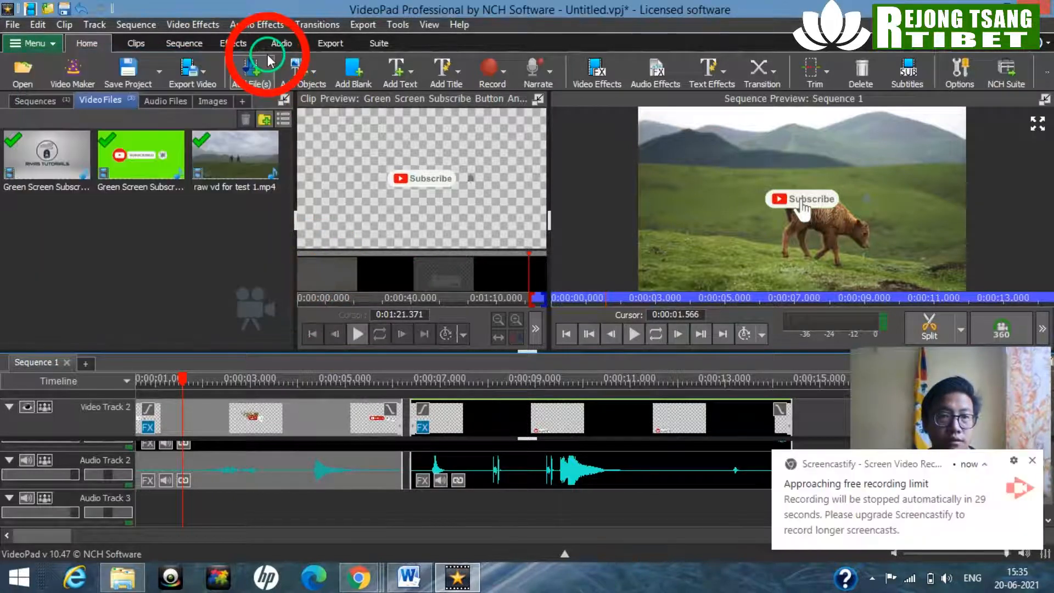
- Move the new subscribe overlay to the frame's lower-right corner, offset about 71% horizontally and 79% vertically
click(233, 423)
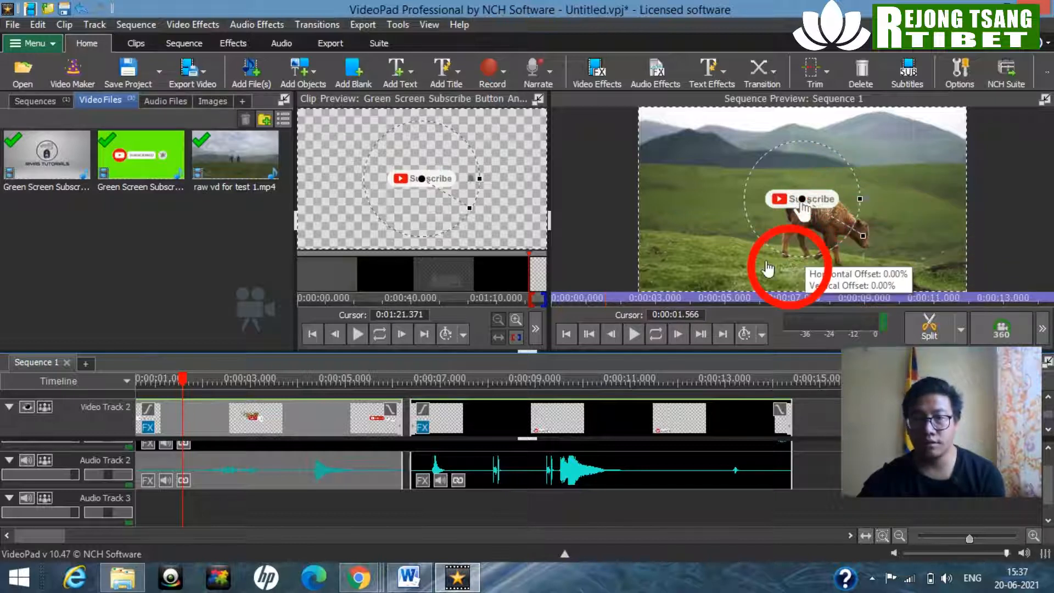
click(819, 164)
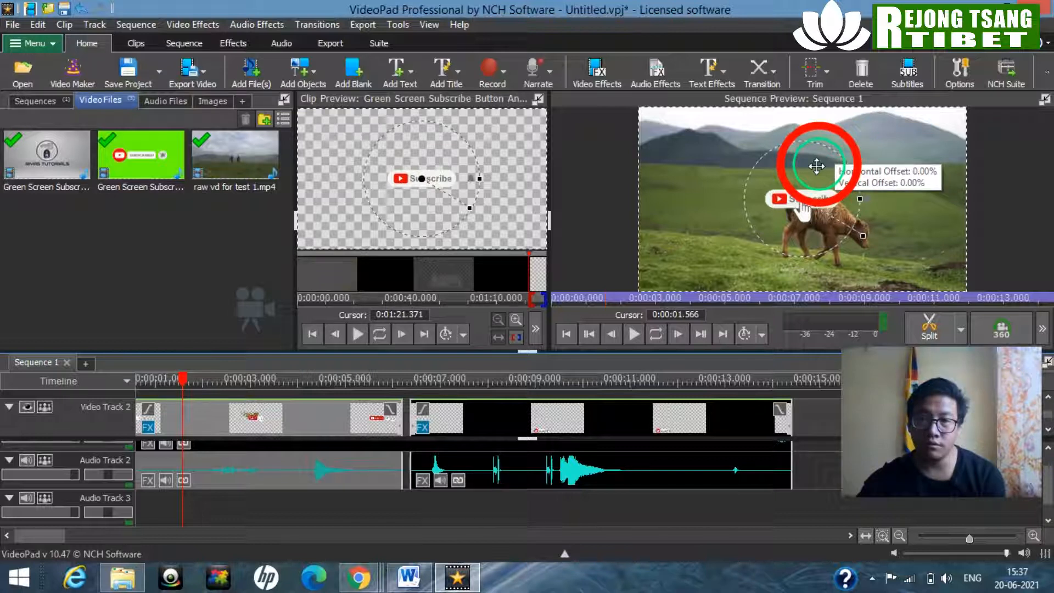
drag(816, 166, 748, 208)
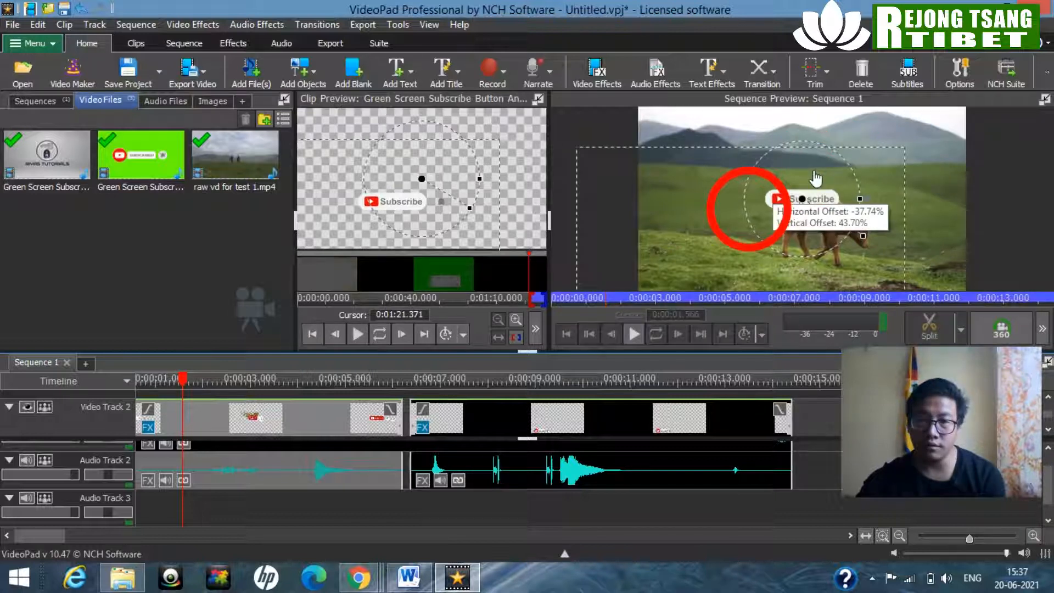
drag(816, 179, 700, 281)
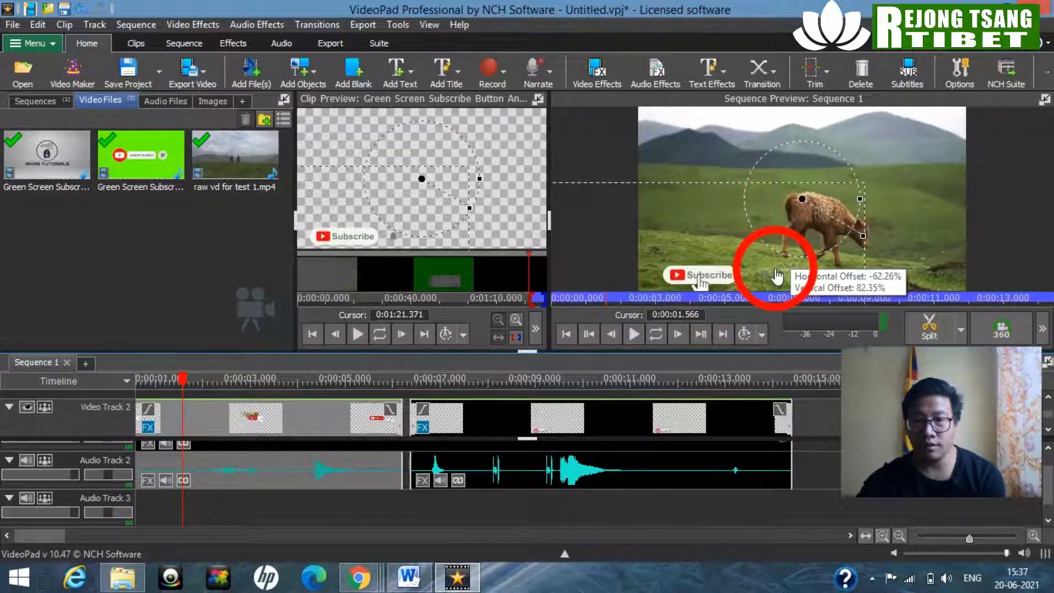
drag(777, 275, 1040, 258)
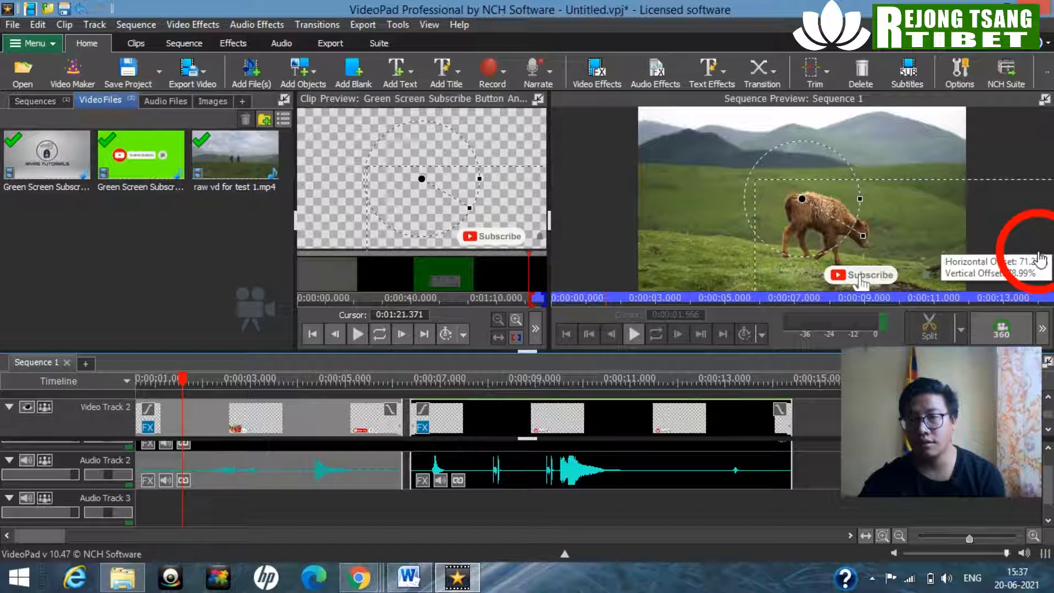
- Fine-tune the Subscribe overlay's offset so the whole button sits inside the frame's lower-right corner
drag(1040, 258, 1049, 277)
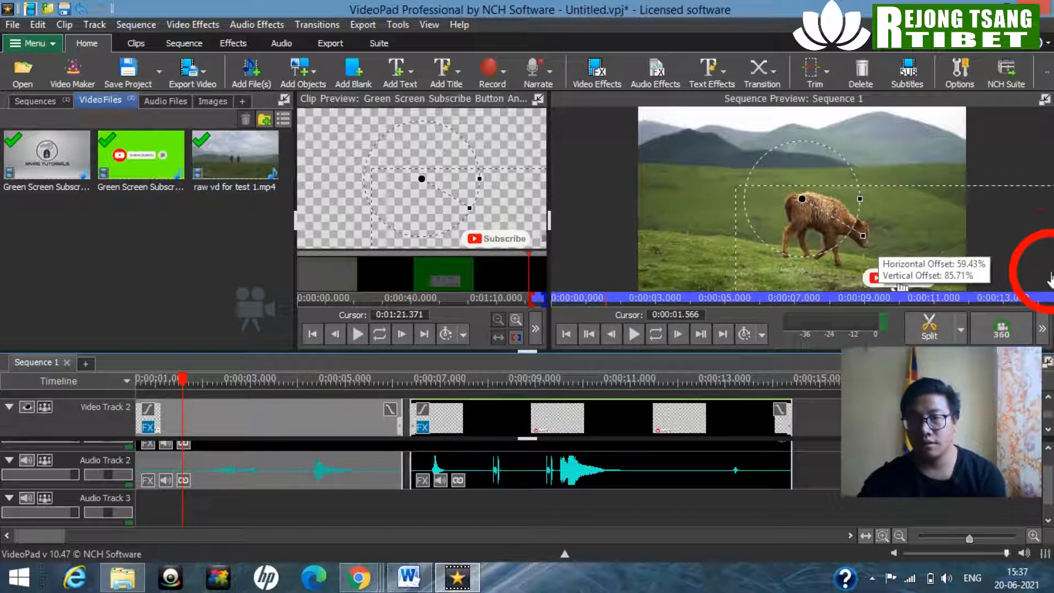
drag(1049, 277, 889, 247)
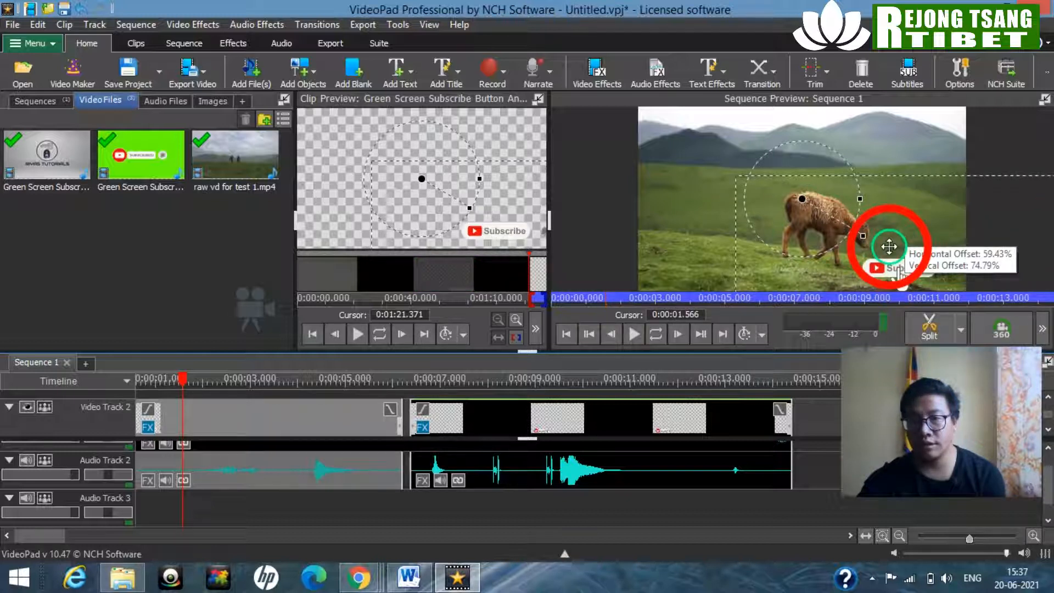
drag(889, 247, 930, 277)
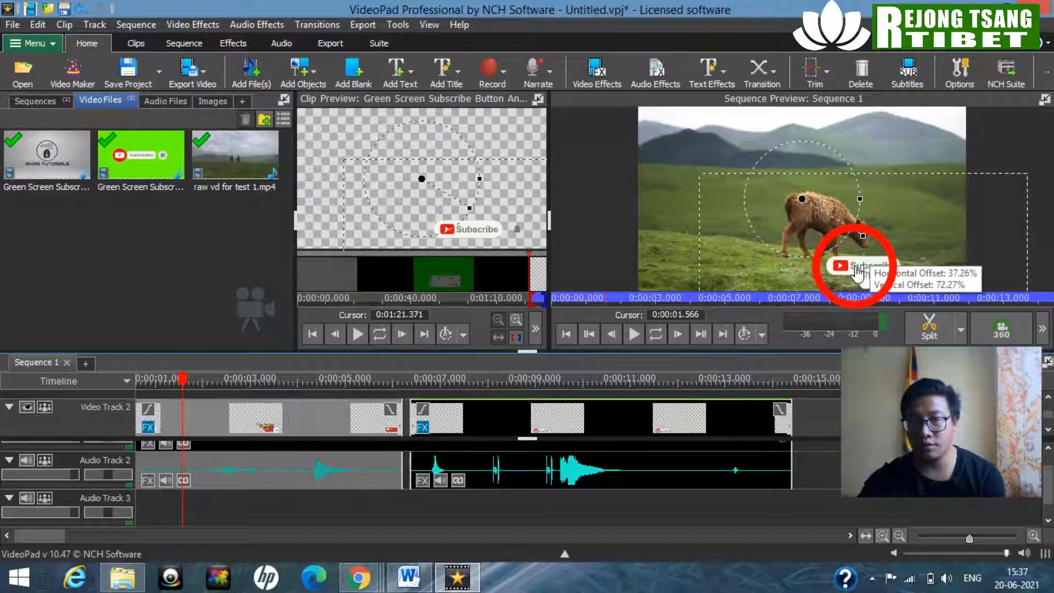
click(859, 266)
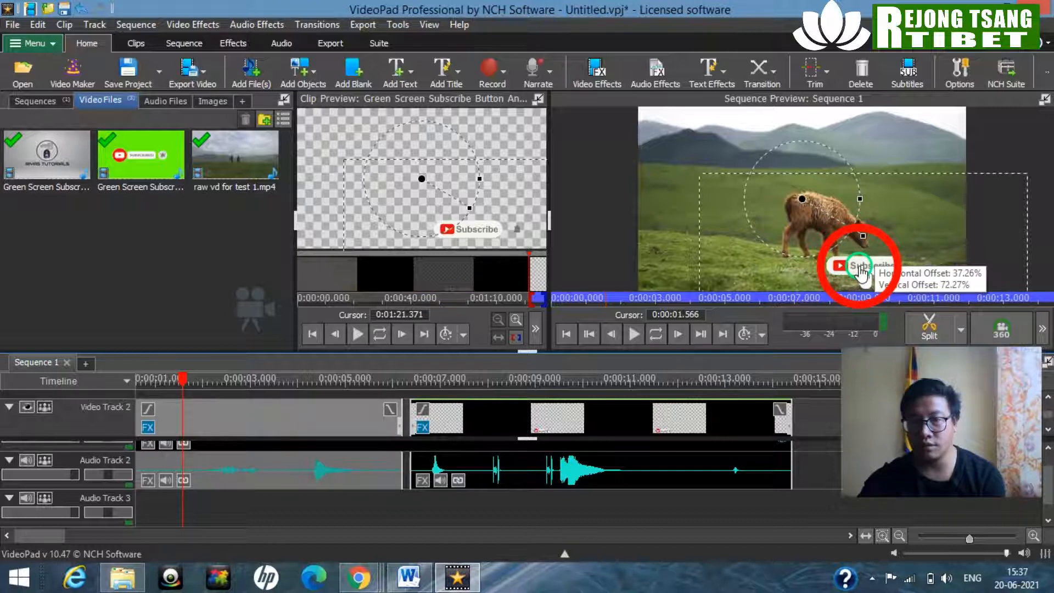
drag(860, 269, 869, 277)
click(868, 274)
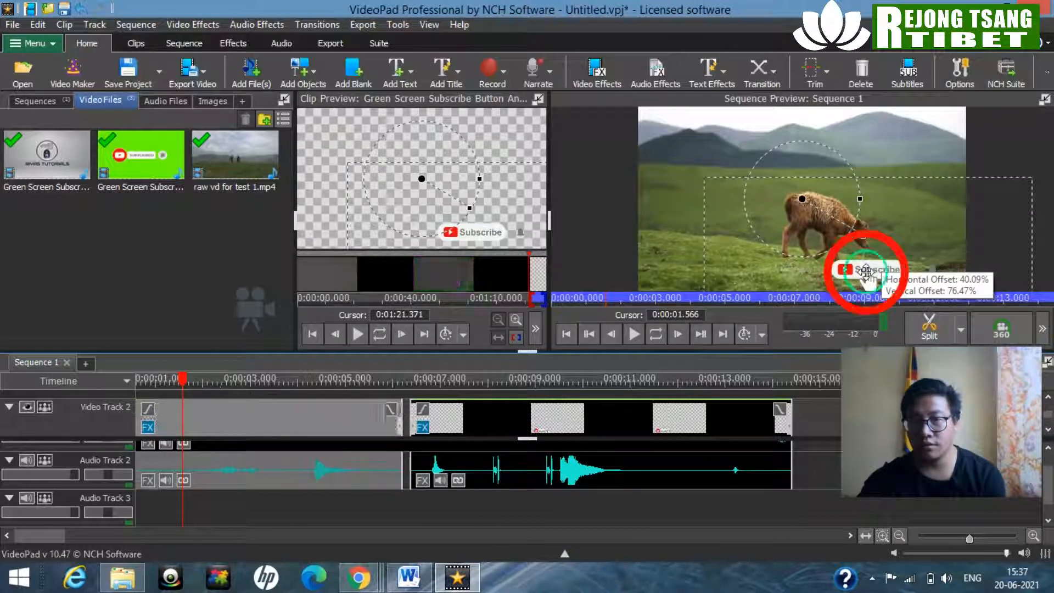
drag(866, 271, 864, 265)
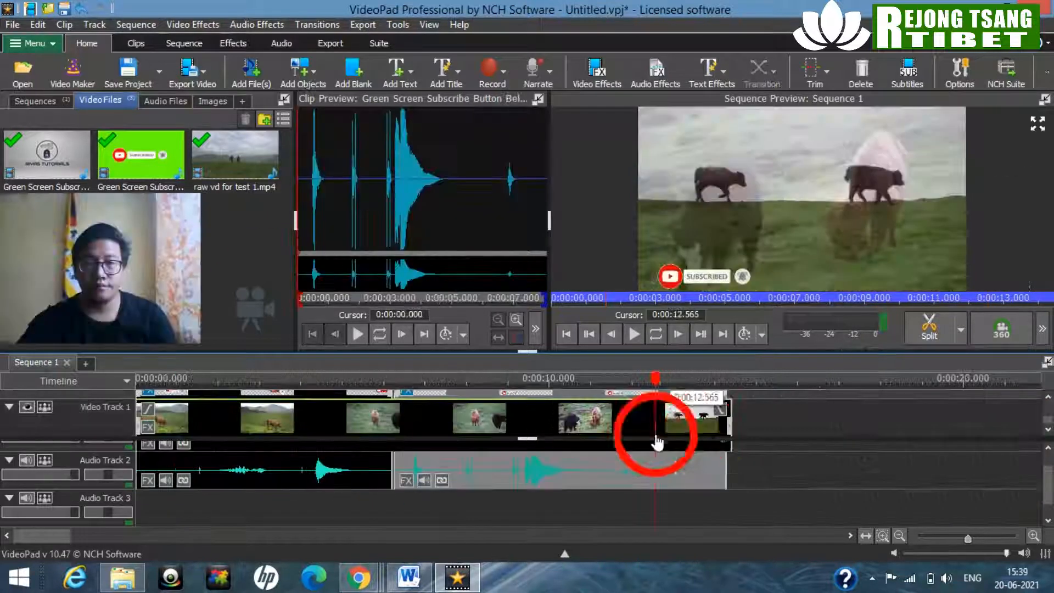
- Return the sequence playhead to 0:00:00.336 and inspect the two subscribe button clips on Video Track 2
drag(653, 430, 151, 413)
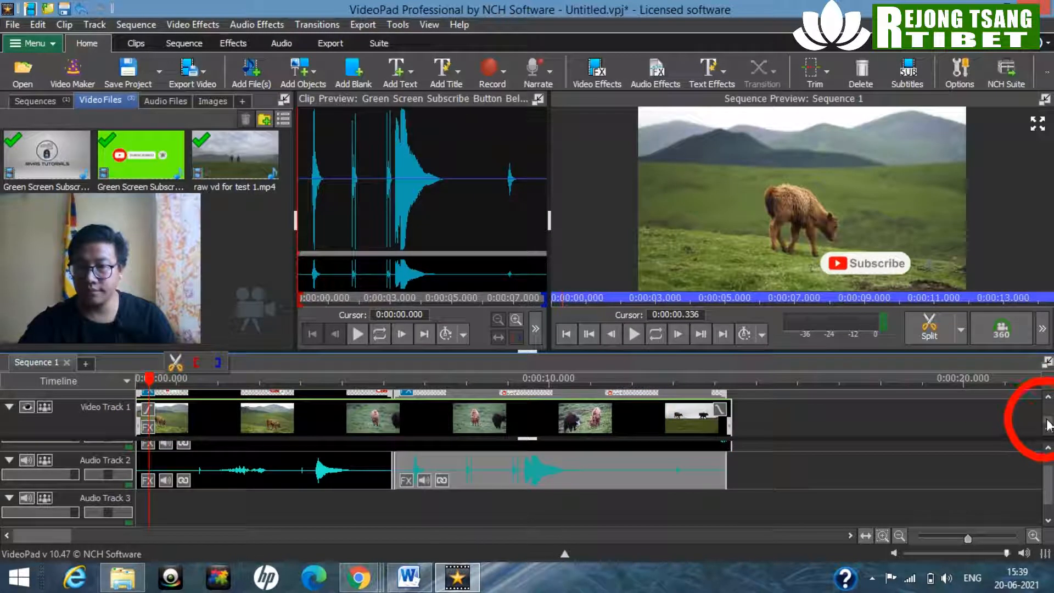
drag(1048, 424, 1049, 407)
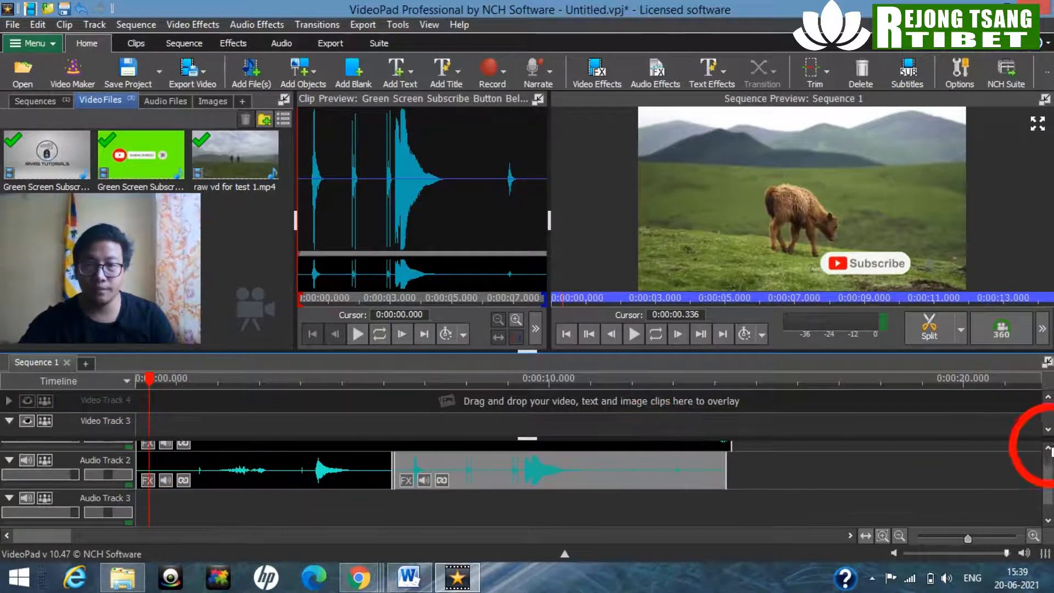
mouse_move(1047, 412)
mouse_down()
mouse_move(1048, 423)
mouse_move(1047, 412)
mouse_up()
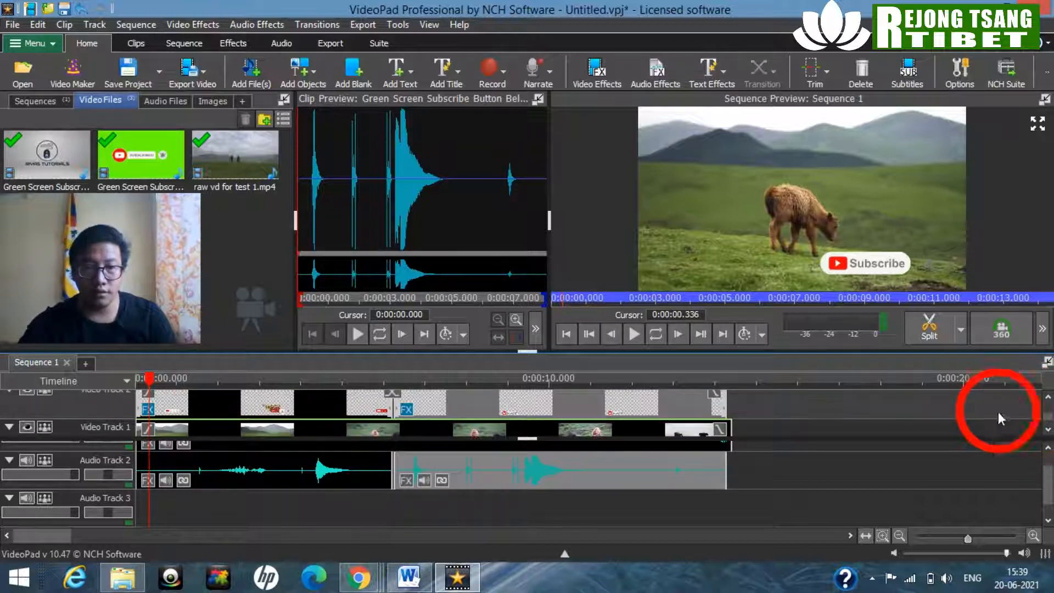
click(190, 407)
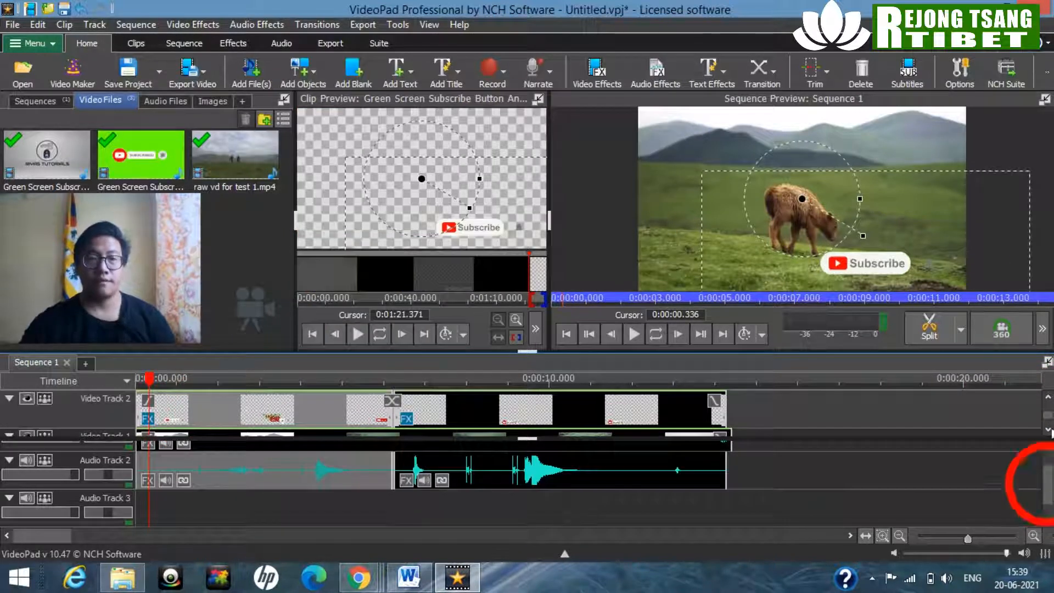
click(502, 414)
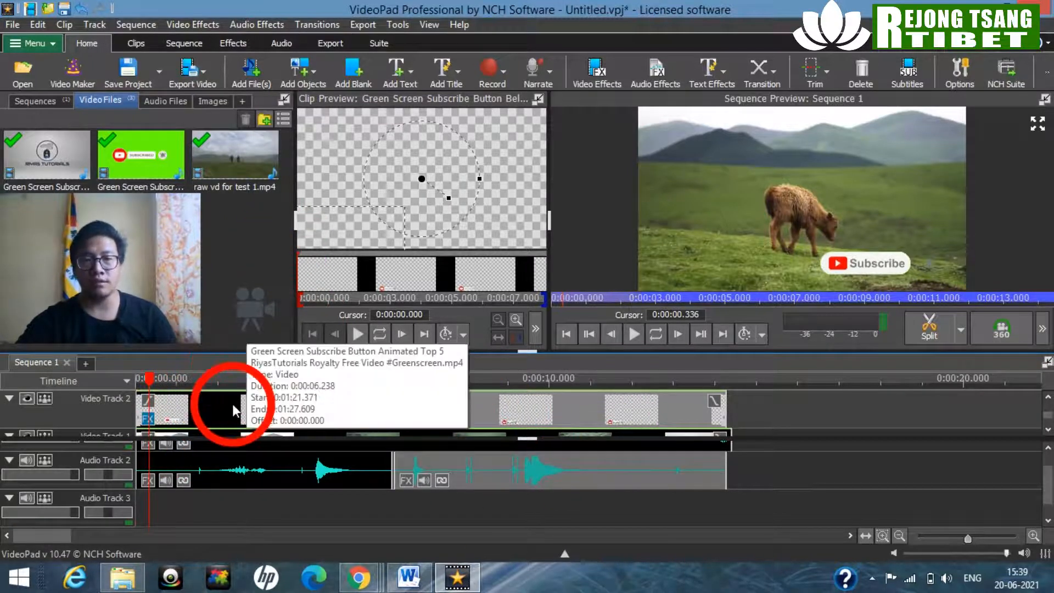
click(203, 415)
click(455, 423)
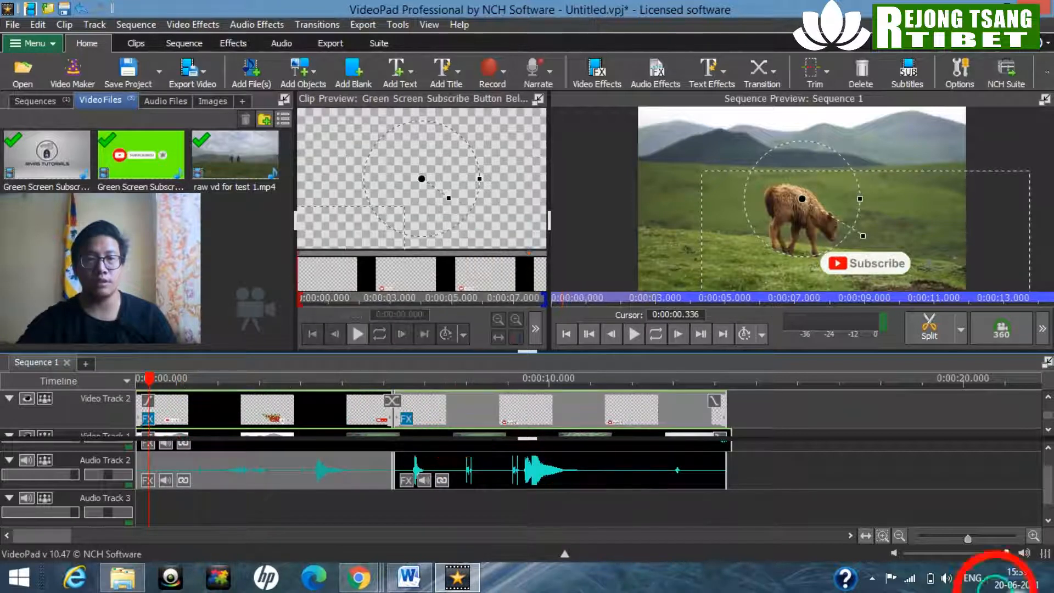
- Export the sequence as an .mp4 video file named "subscribe button" and dismiss the export queue
click(206, 70)
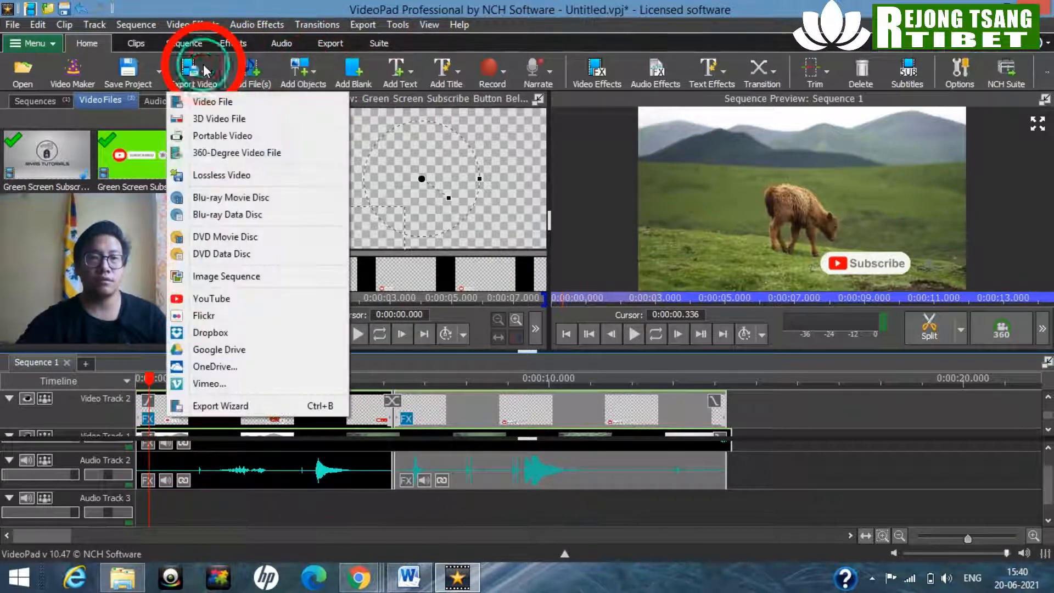
click(200, 106)
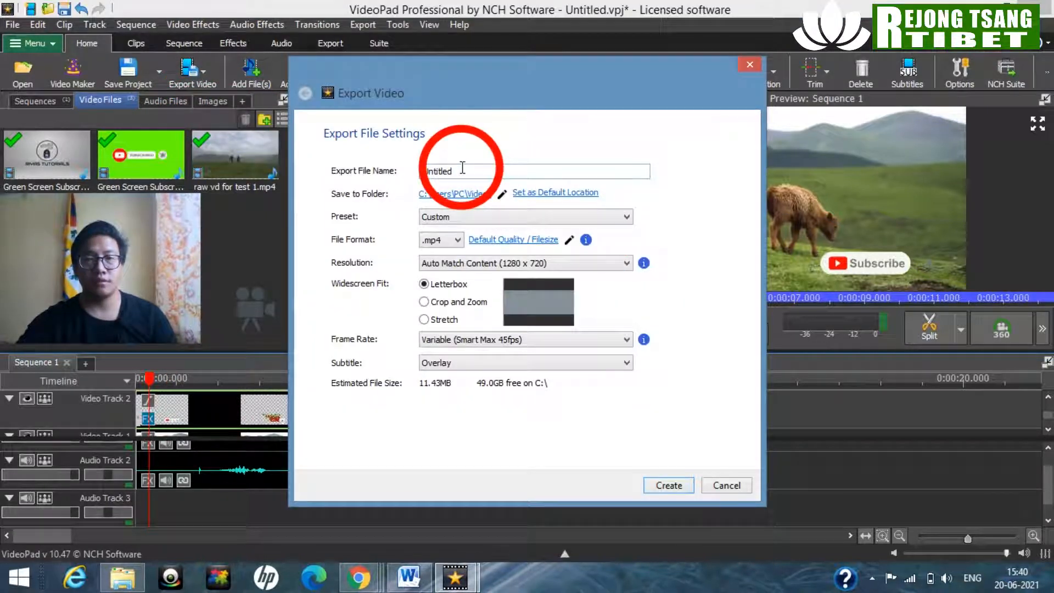
drag(463, 168, 404, 156)
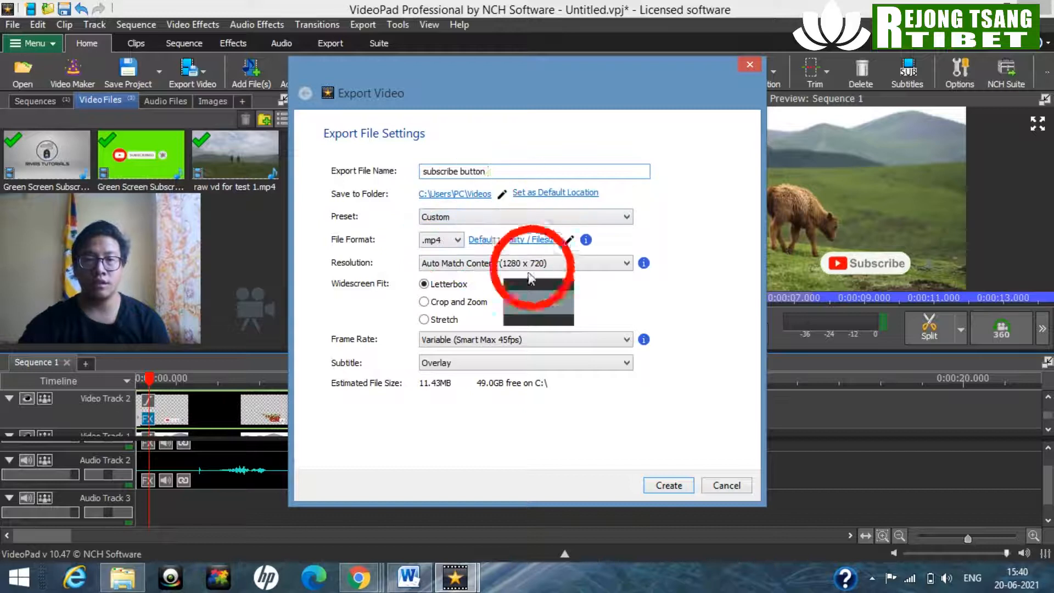
click(673, 488)
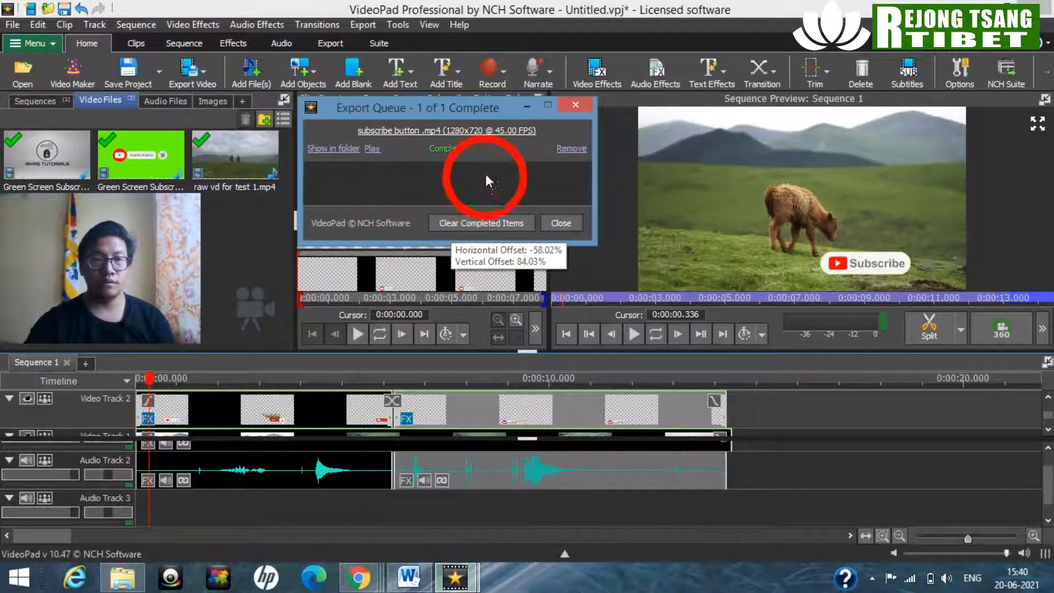
click(563, 225)
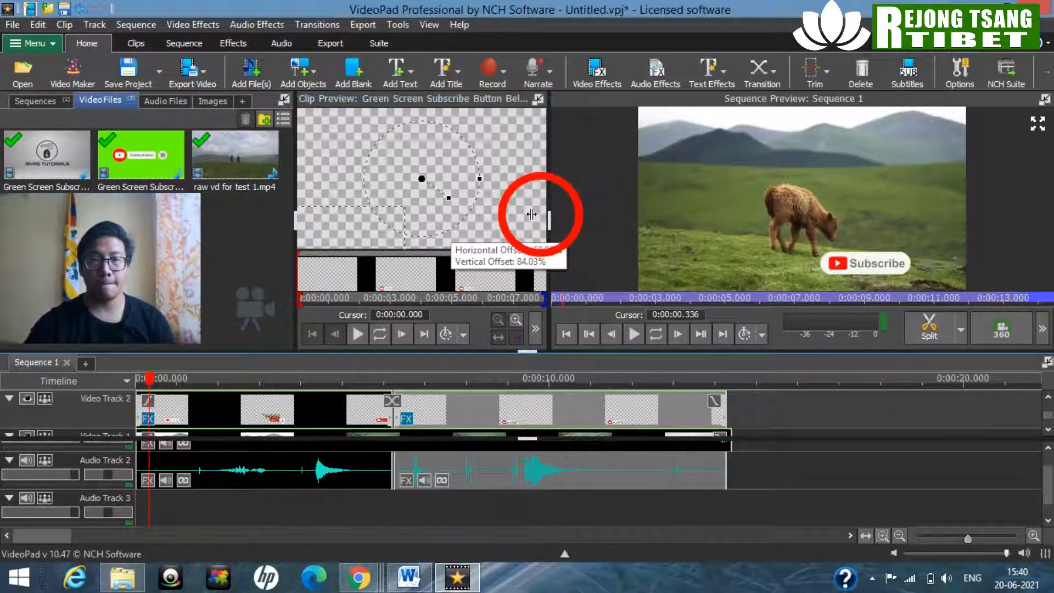